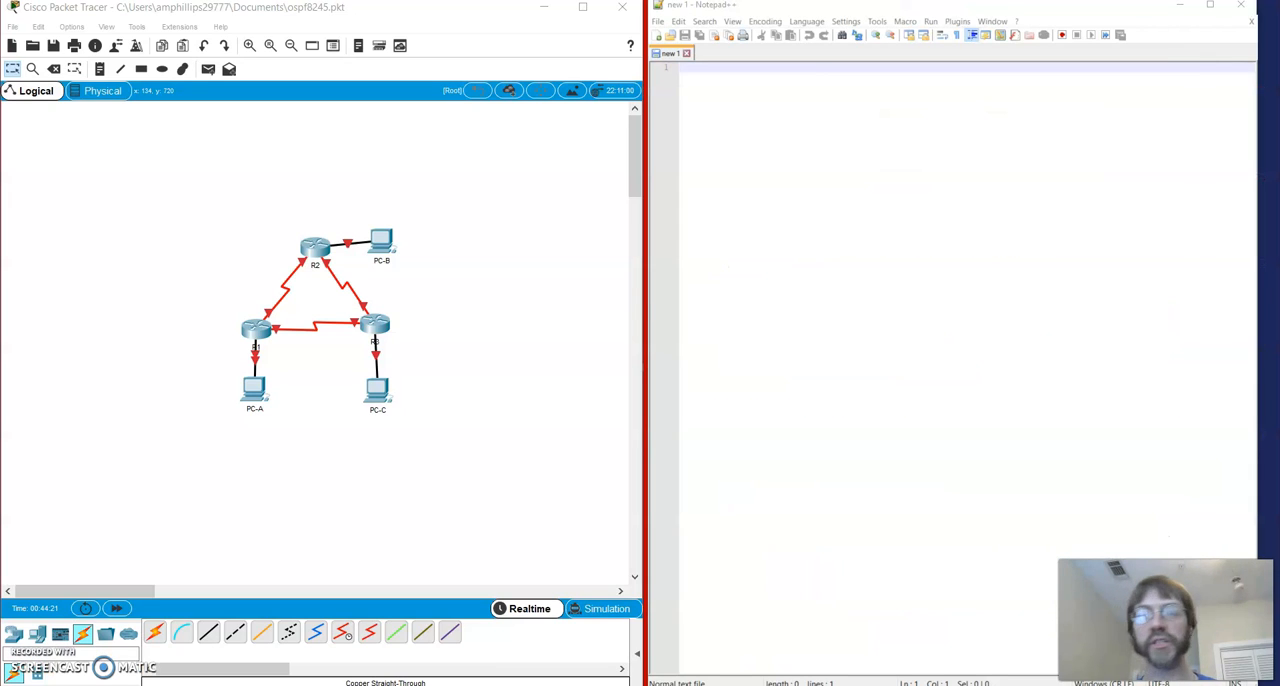
Switch to the Word lab document and review the topology, addressing table, objectives and the basic router settings in Part 1, Step 3
key(alt+Tab)
scroll(1119, 358, down, 1)
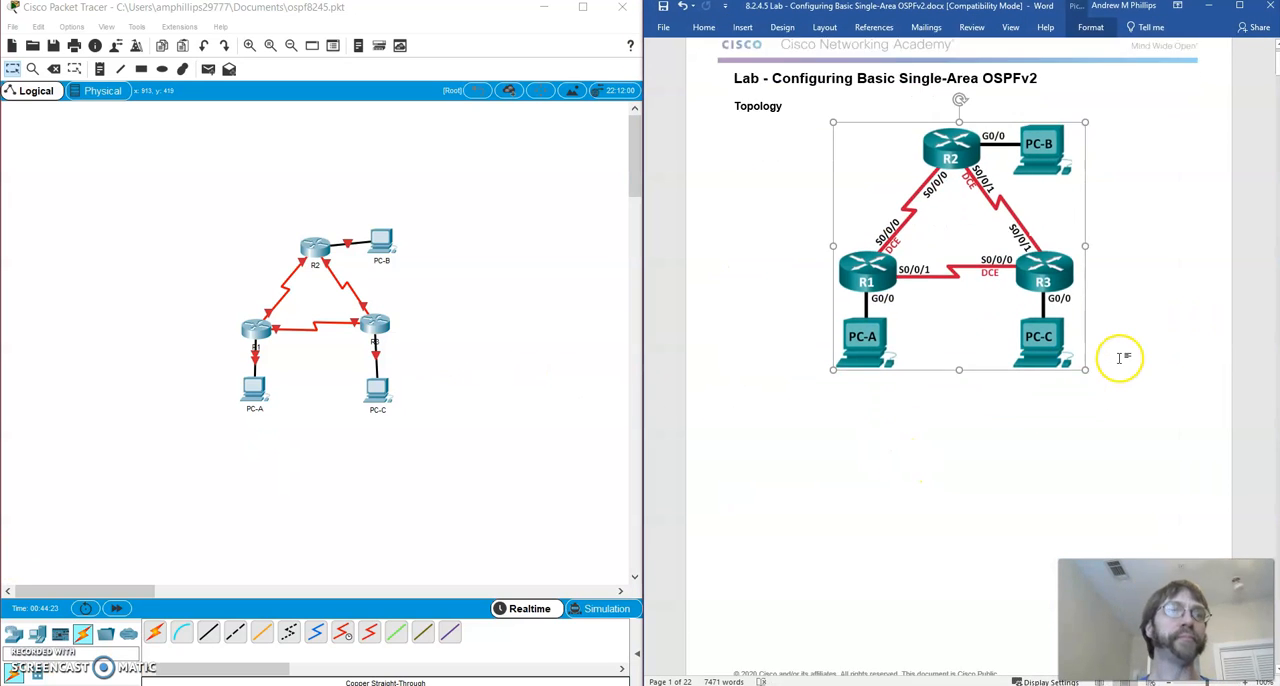
scroll(1119, 358, down, 7)
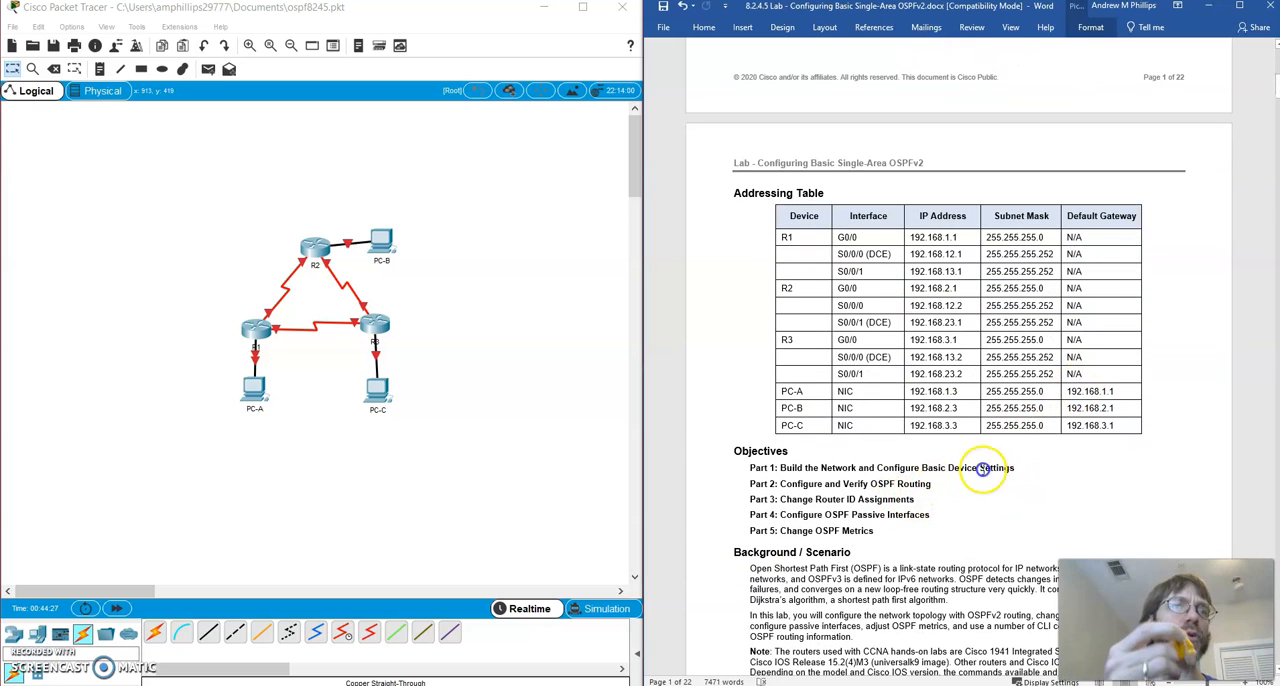
drag(983, 468, 878, 468)
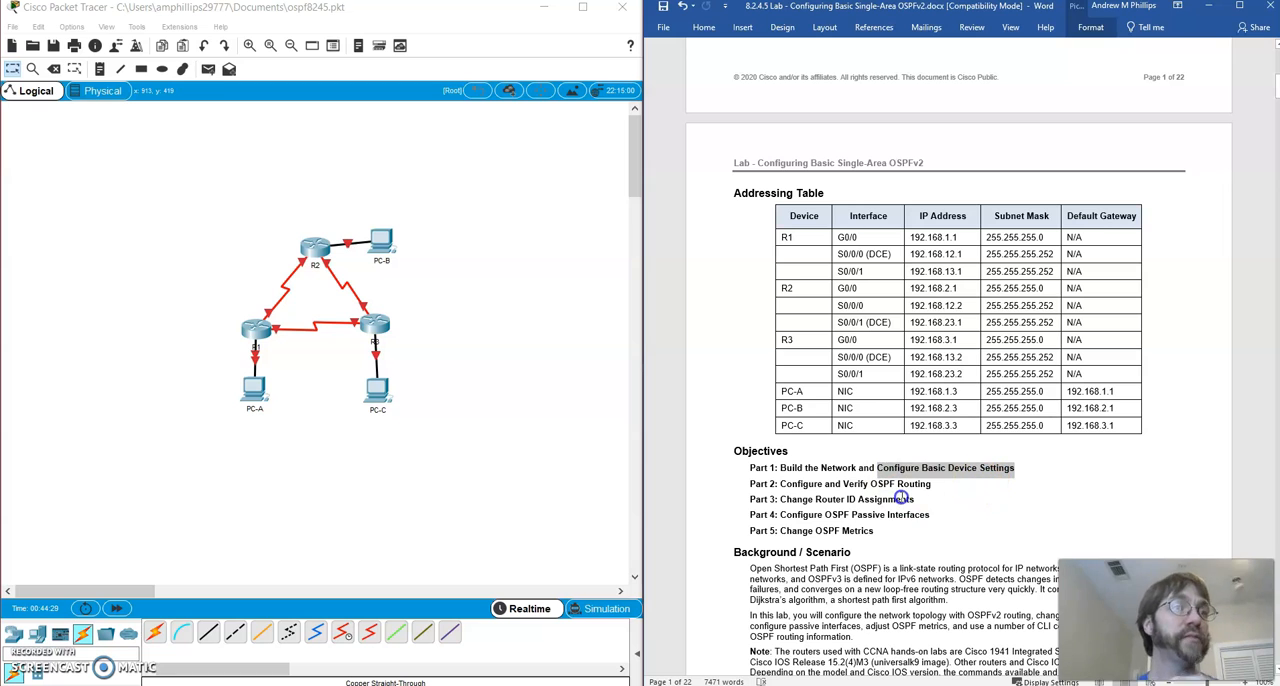
drag(905, 468, 913, 470)
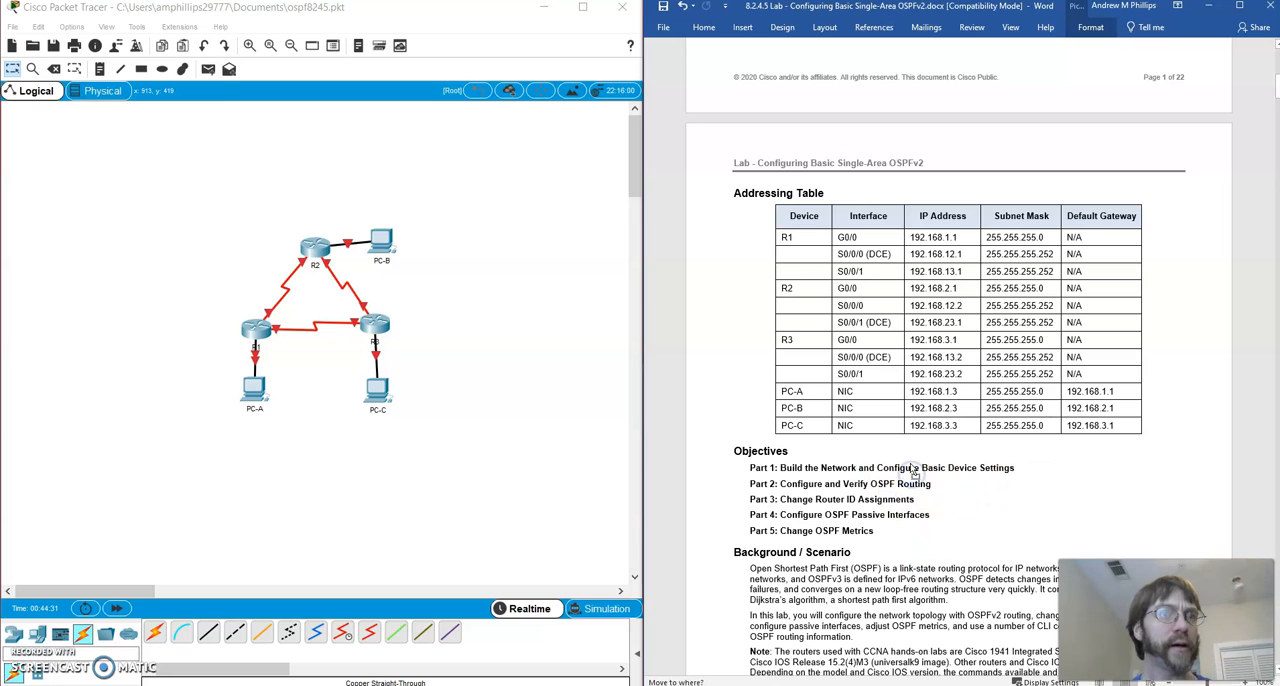
scroll(895, 567, down, 3)
click(894, 568)
scroll(898, 496, down, 4)
scroll(898, 496, down, 2)
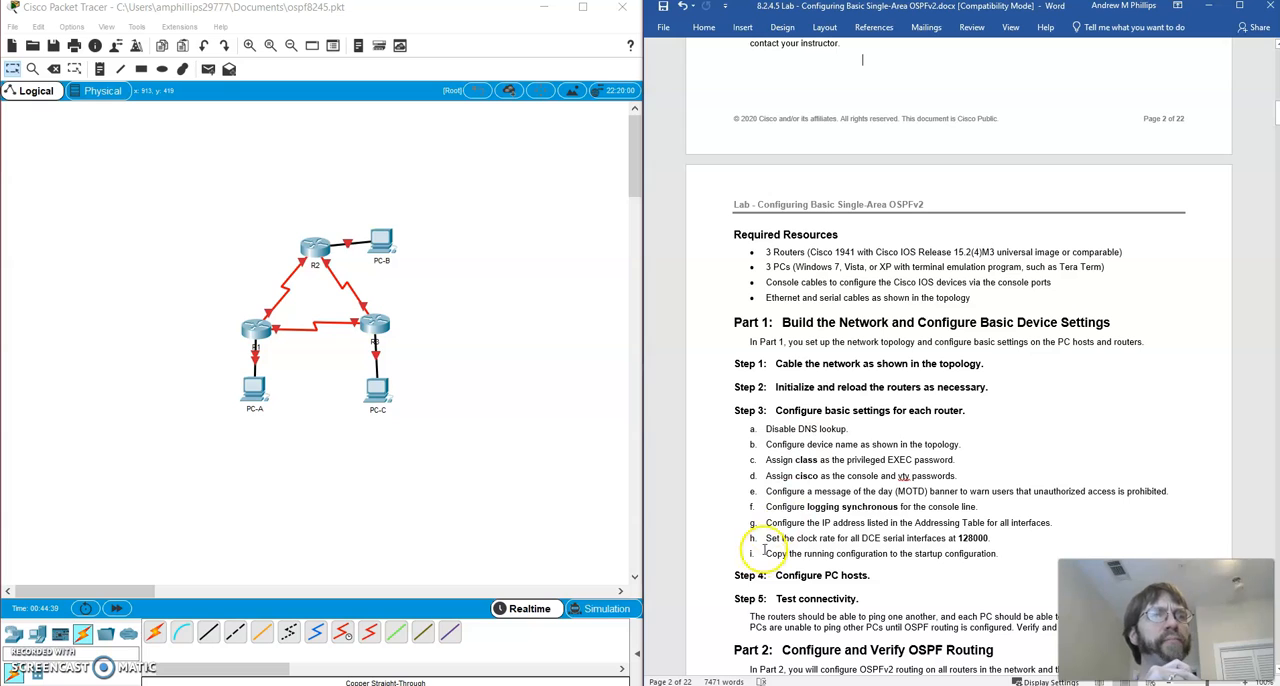
drag(764, 522, 1045, 524)
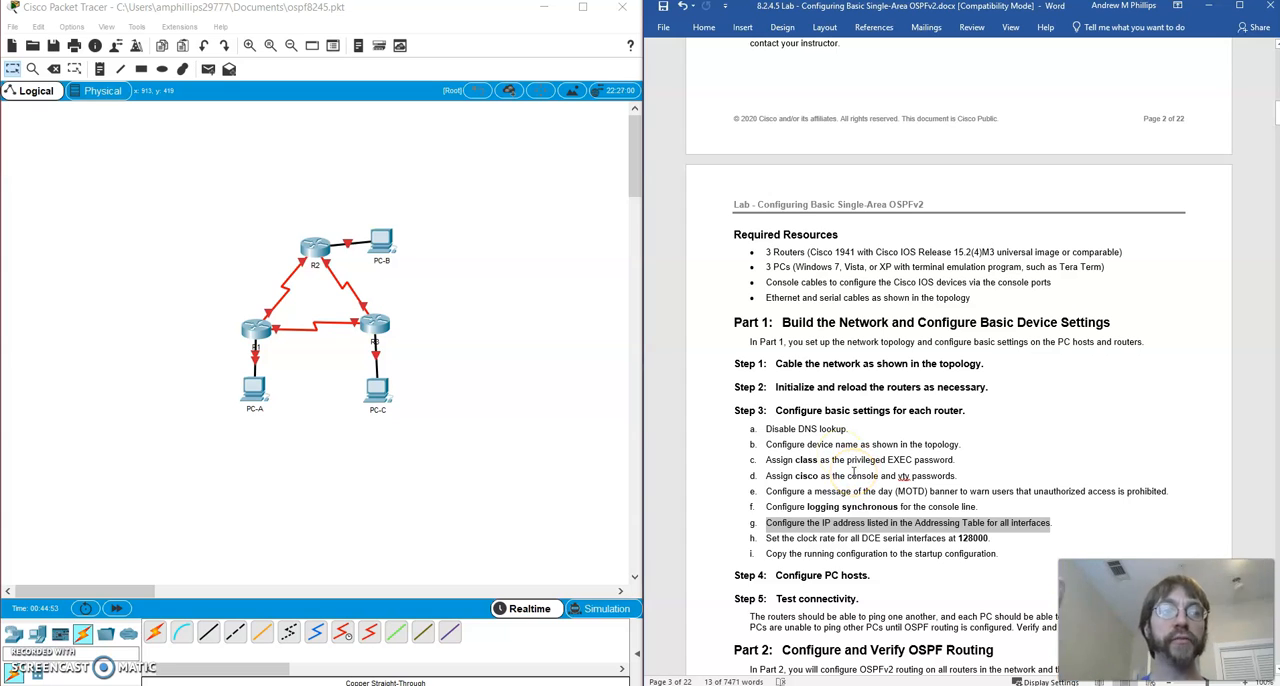
drag(853, 491, 950, 495)
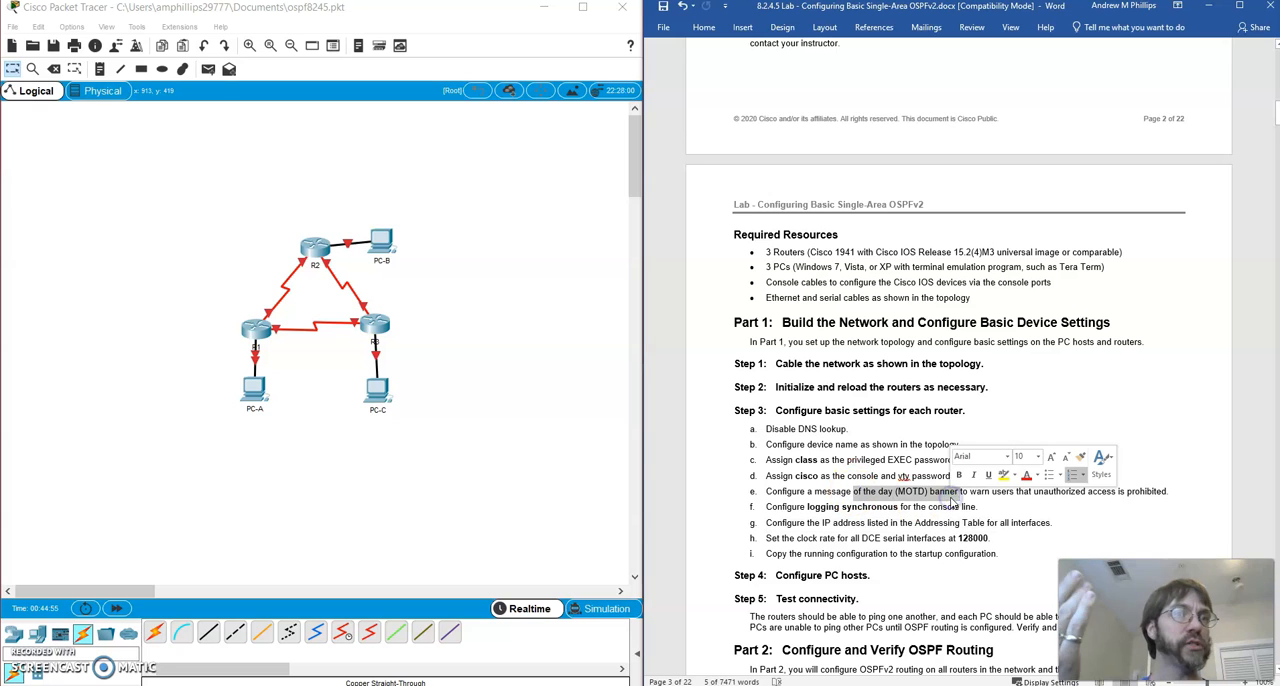
click(856, 505)
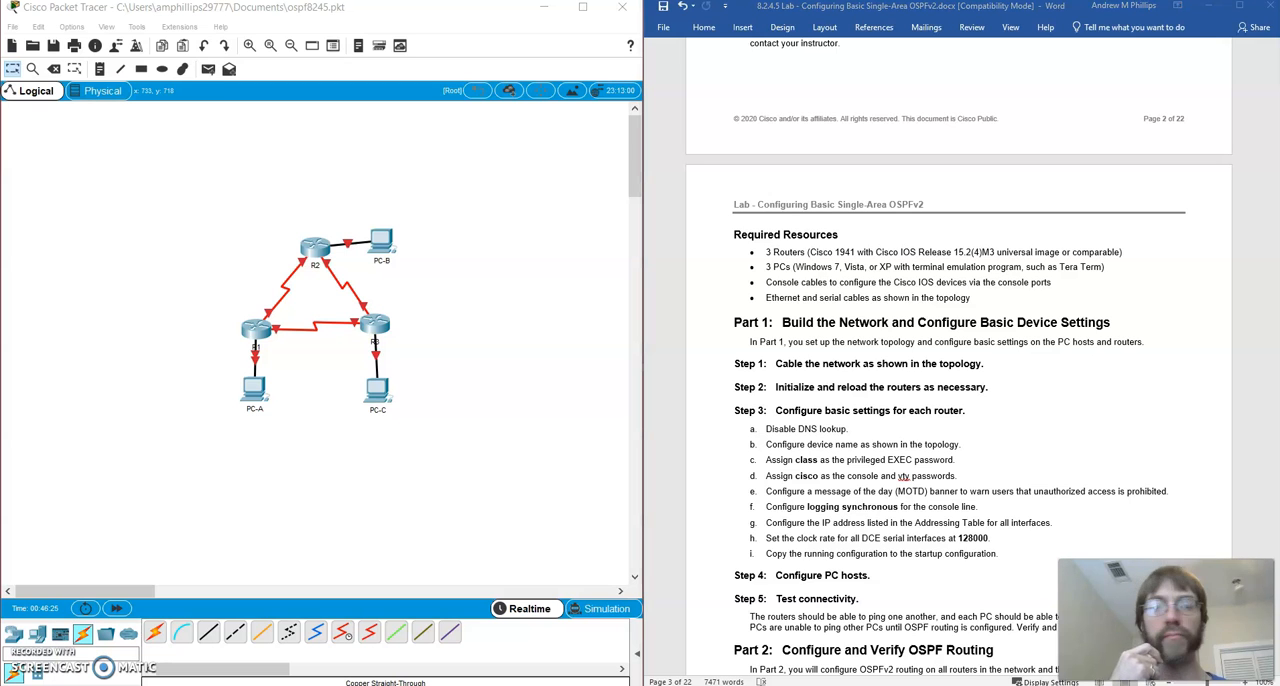
Open File Explorer and browse to the ccna3configs\baseconfigs folder on the E: drive
key(super+e)
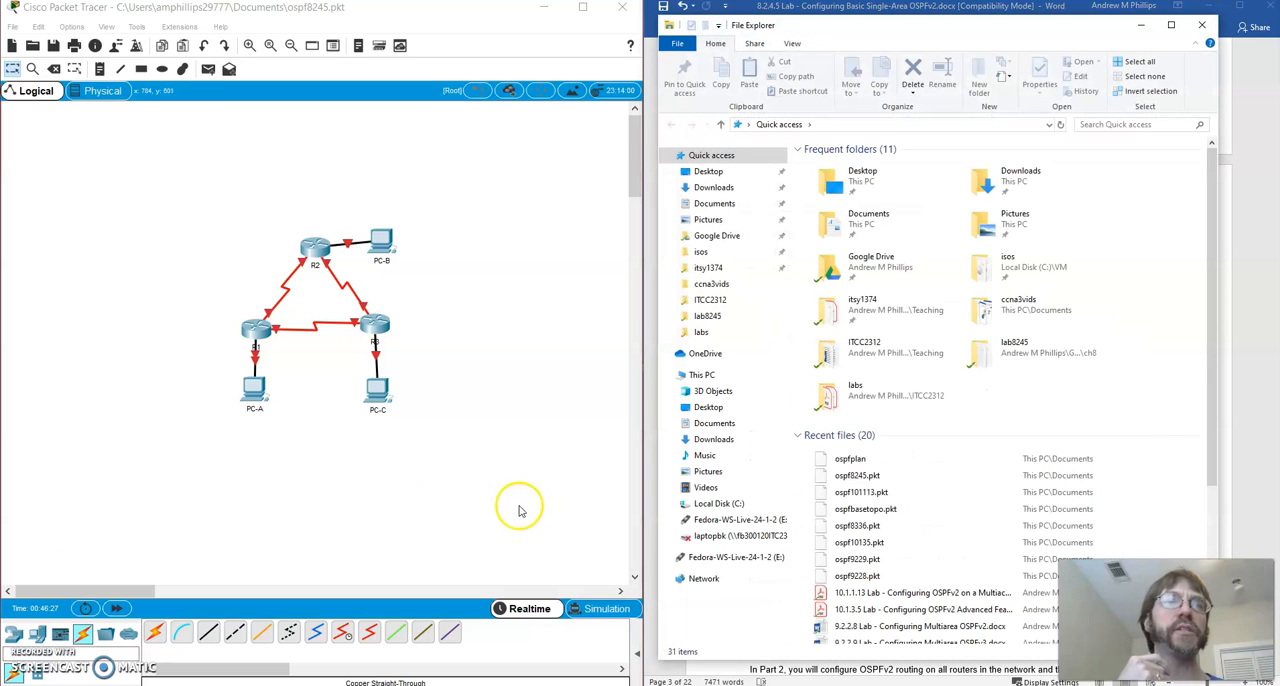
click(719, 520)
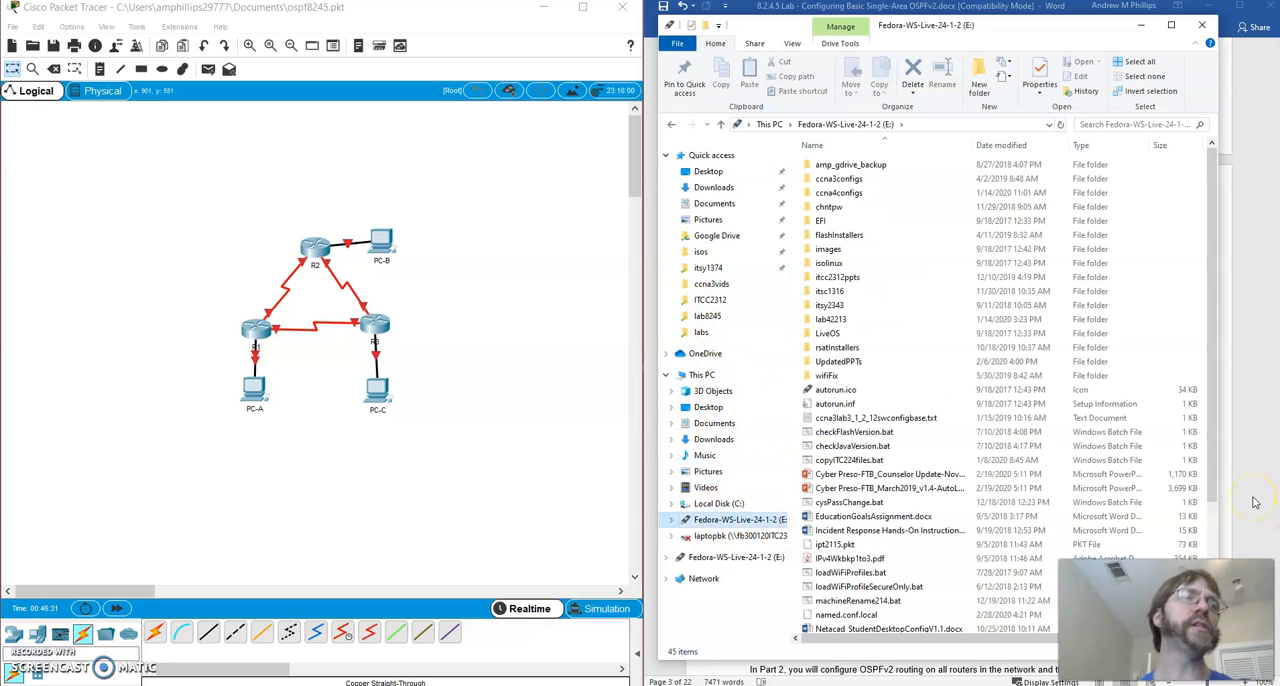
click(1255, 503)
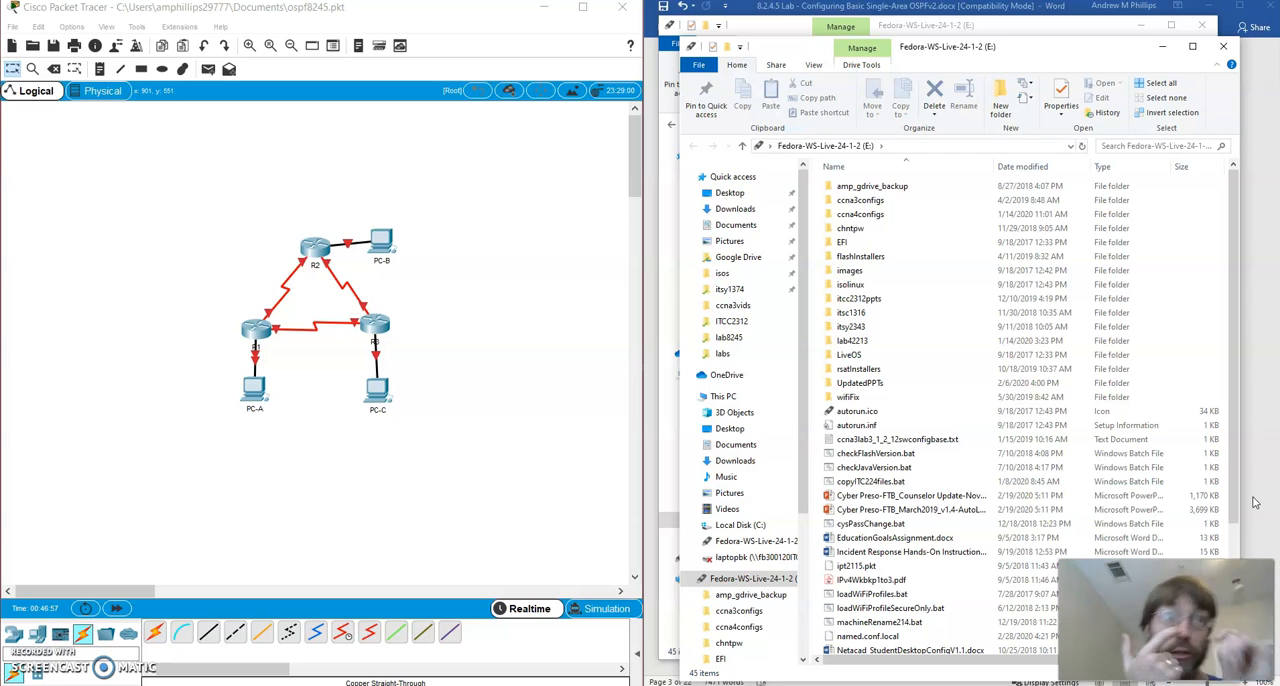
double_click(850, 202)
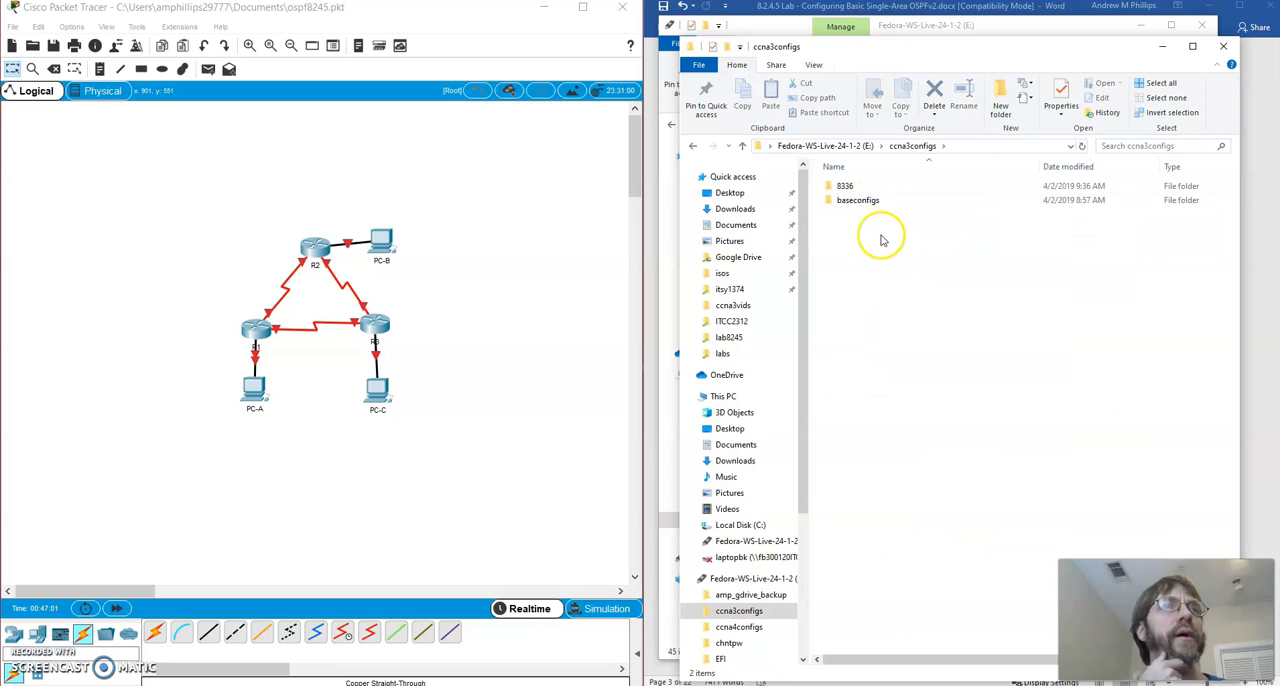
double_click(858, 200)
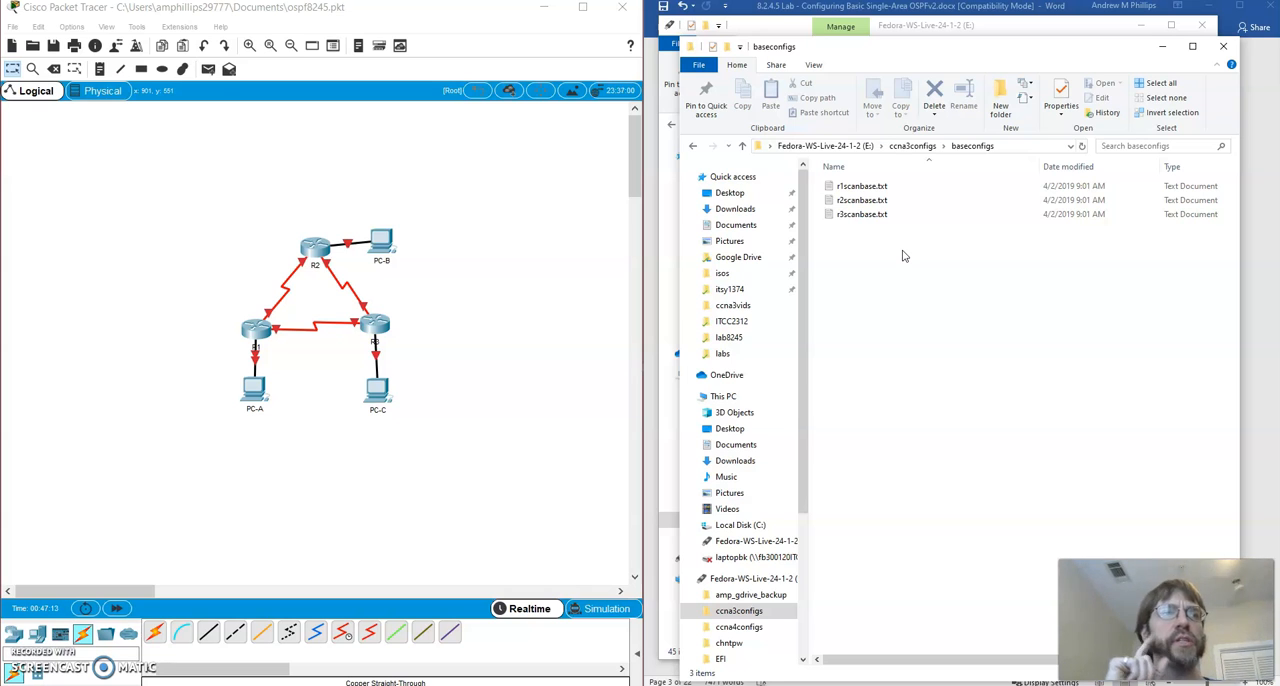
Look through the baseconfigs folder inside ccna4configs on the same drive
click(853, 147)
click(848, 216)
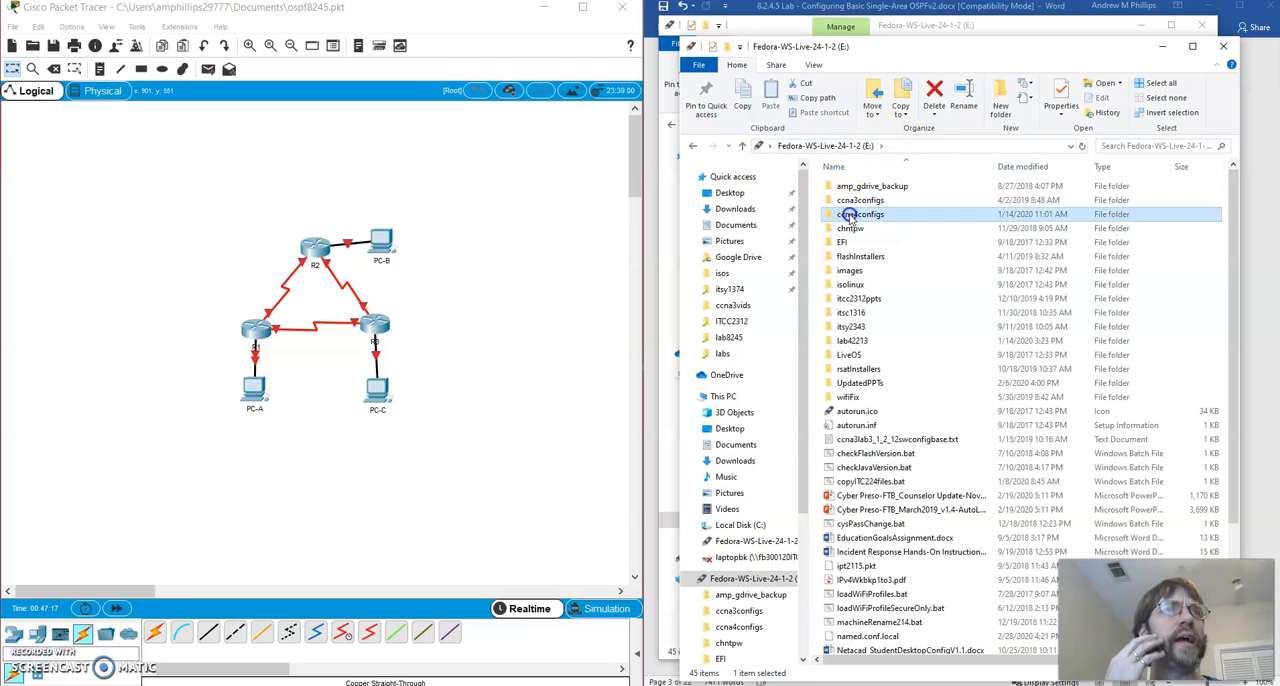
double_click(848, 216)
double_click(857, 185)
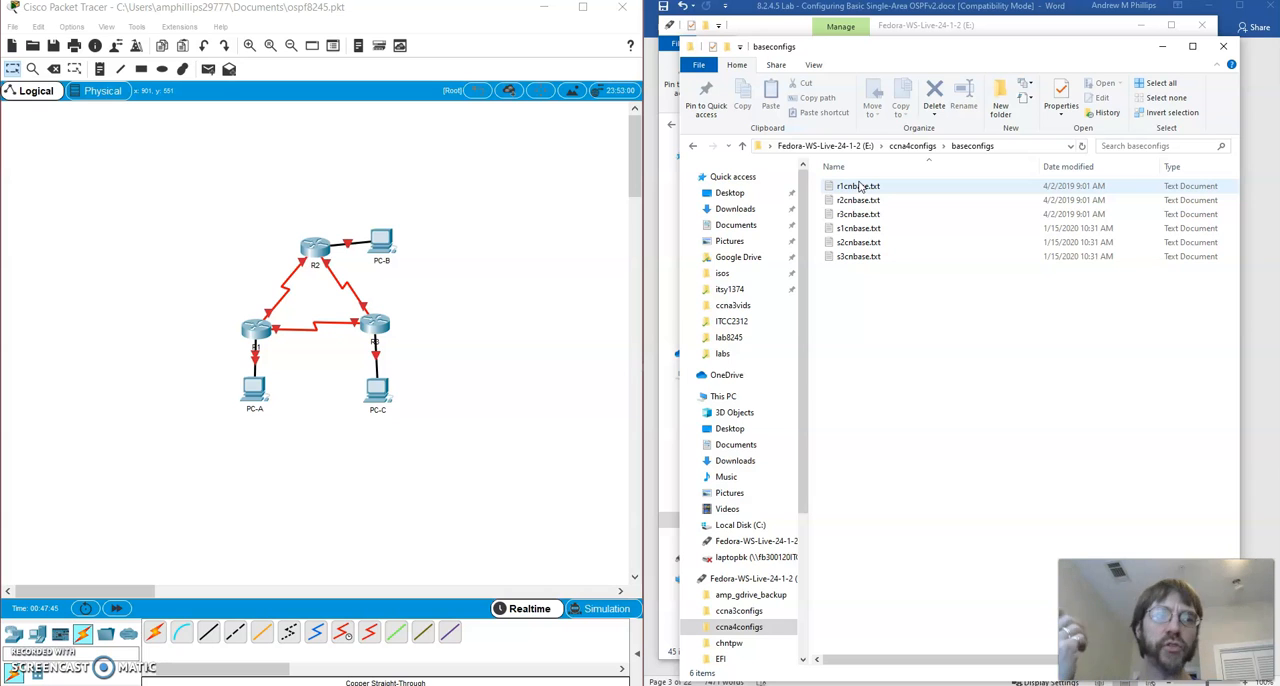
Return to ccna3configs\baseconfigs and examine r1scanbase.txt, then put the File Explorer windows away
click(903, 145)
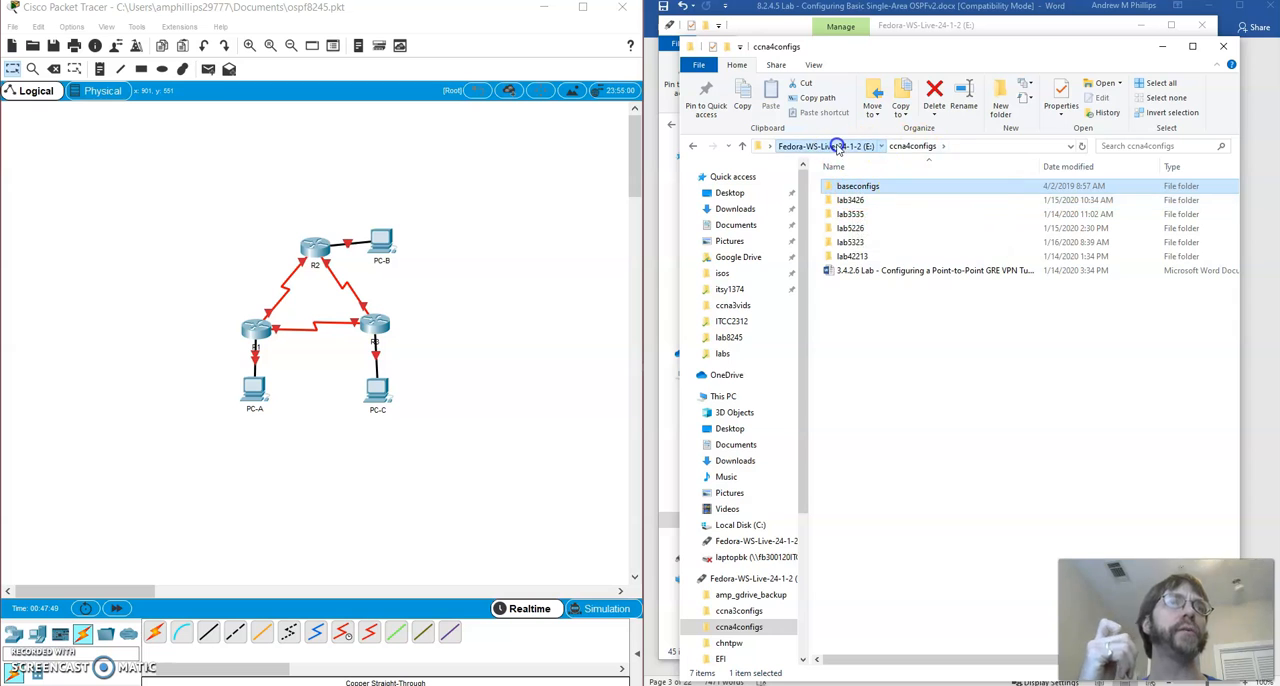
click(838, 147)
double_click(850, 200)
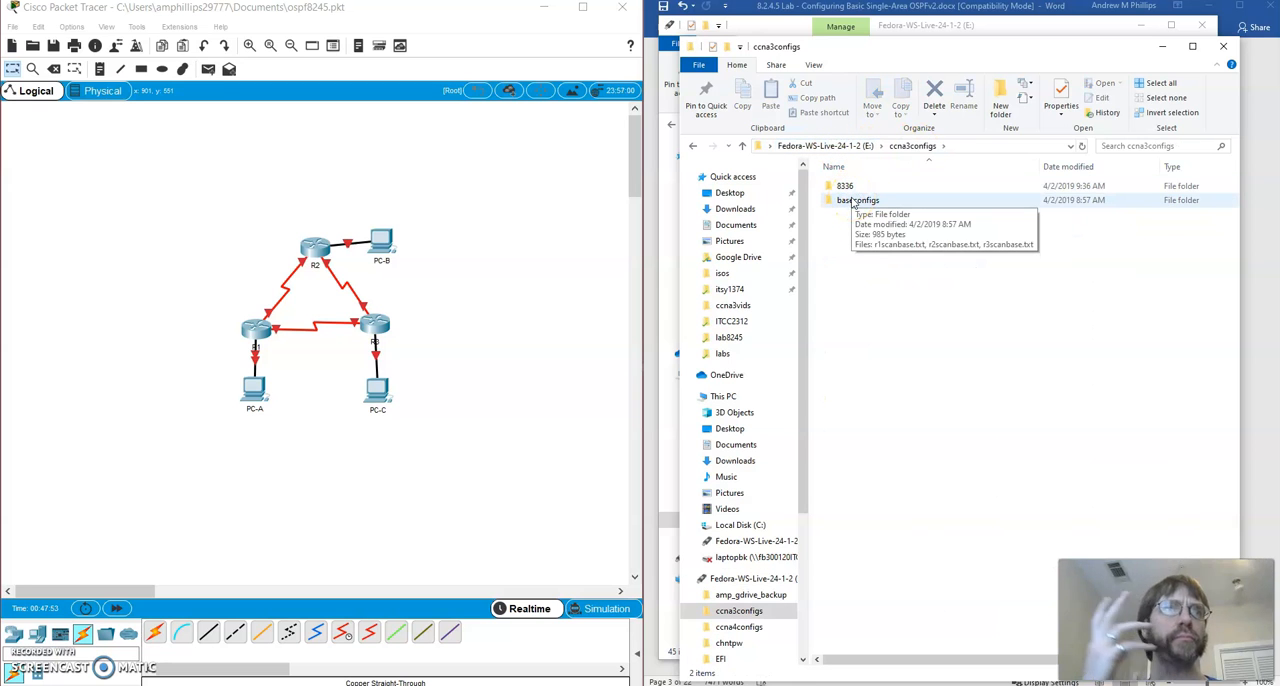
double_click(850, 200)
click(862, 186)
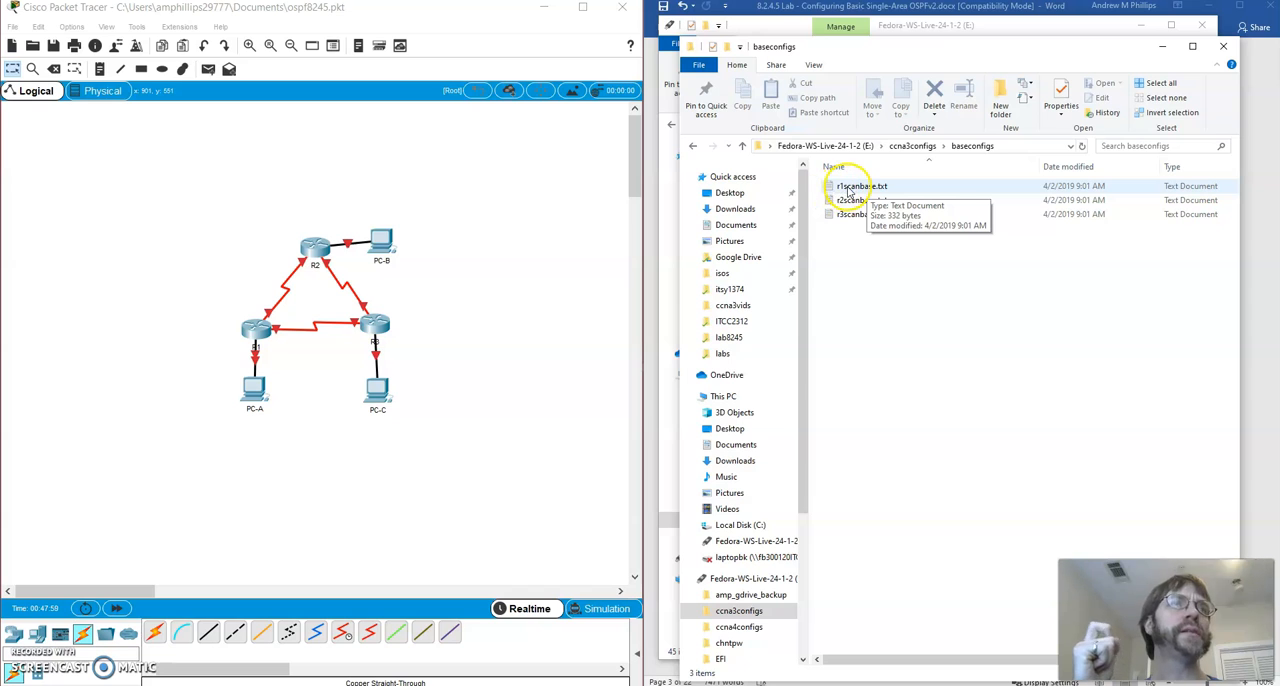
double_click(864, 188)
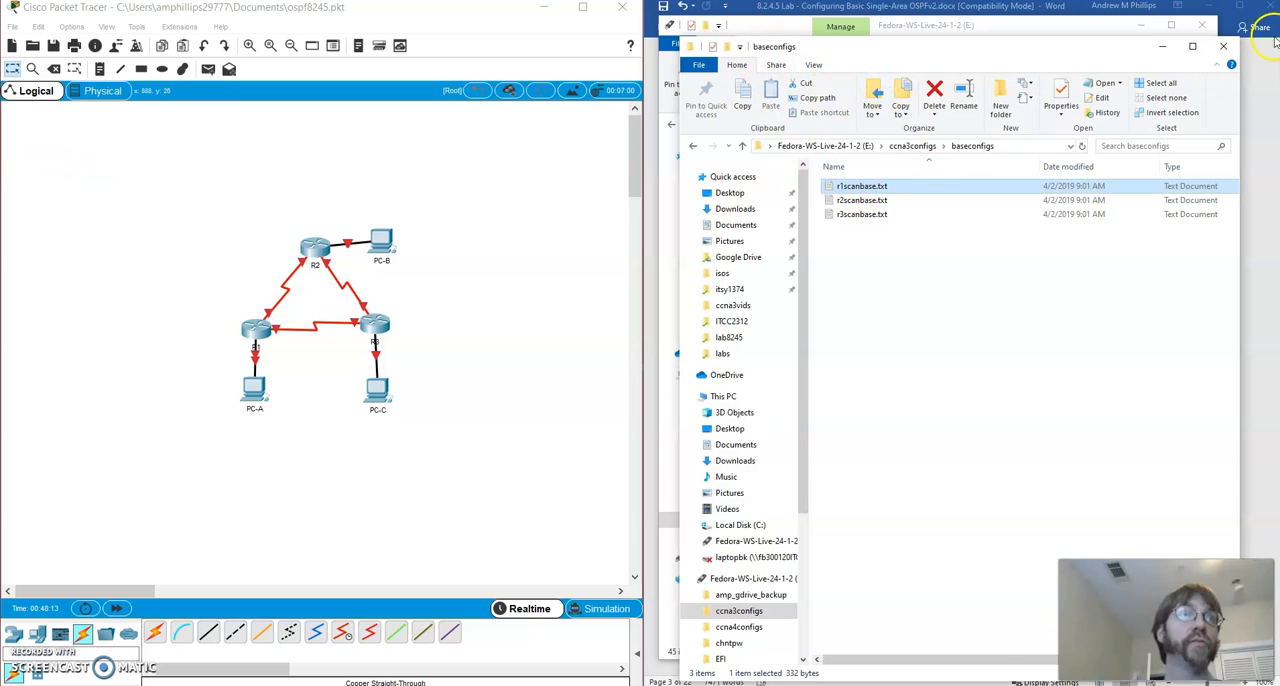
click(1223, 46)
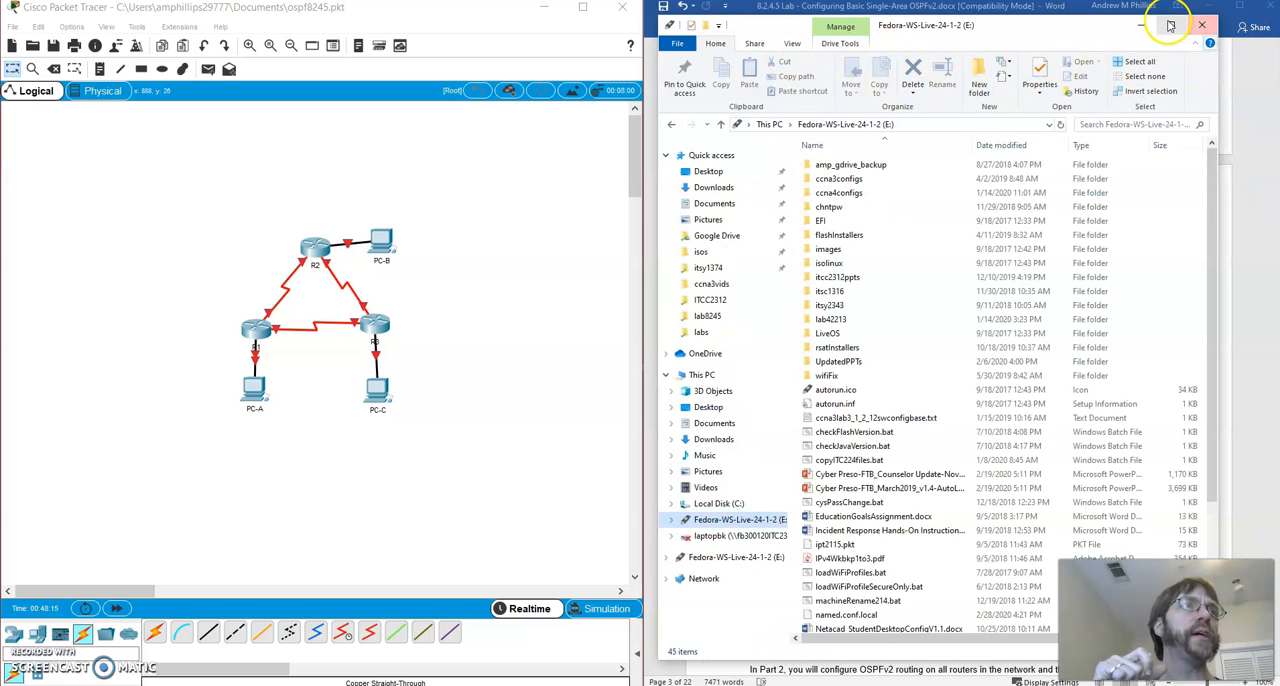
click(1141, 25)
Switch to Notepad++ and open r1scanbase.txt, r2scanbase.txt and r3scanbase.txt from E:\ccna3configs\baseconfigs
click(388, 685)
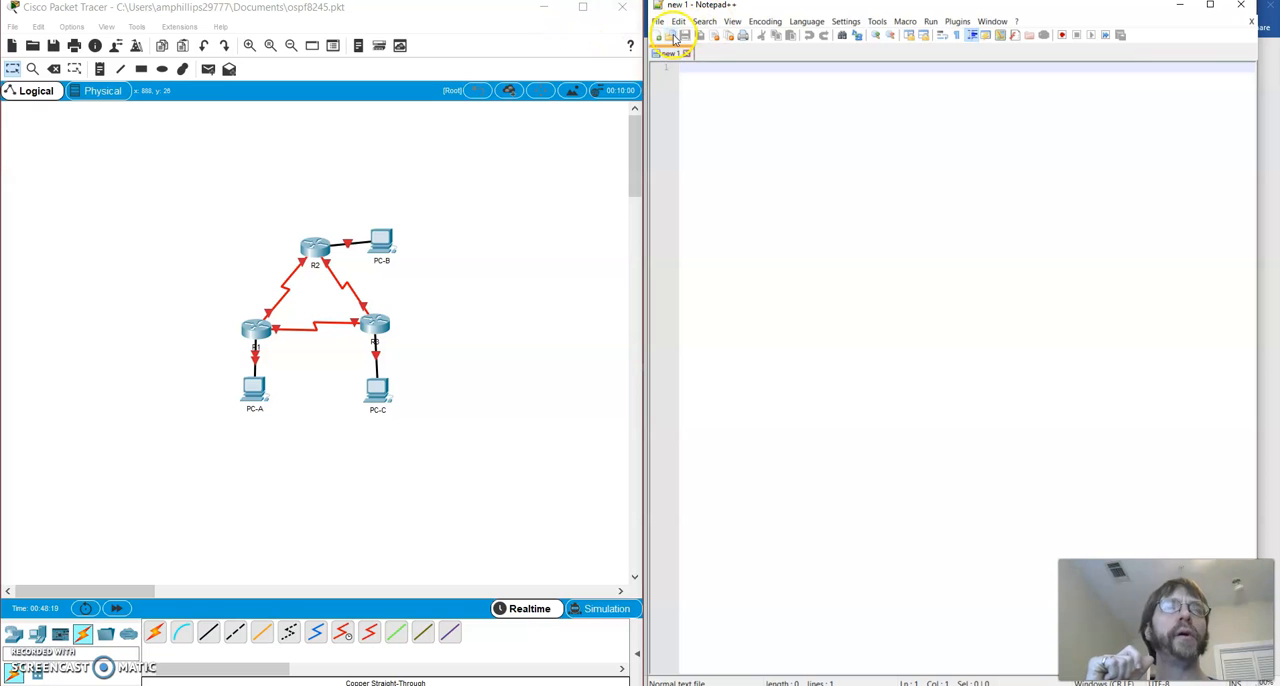
key(ctrl+o)
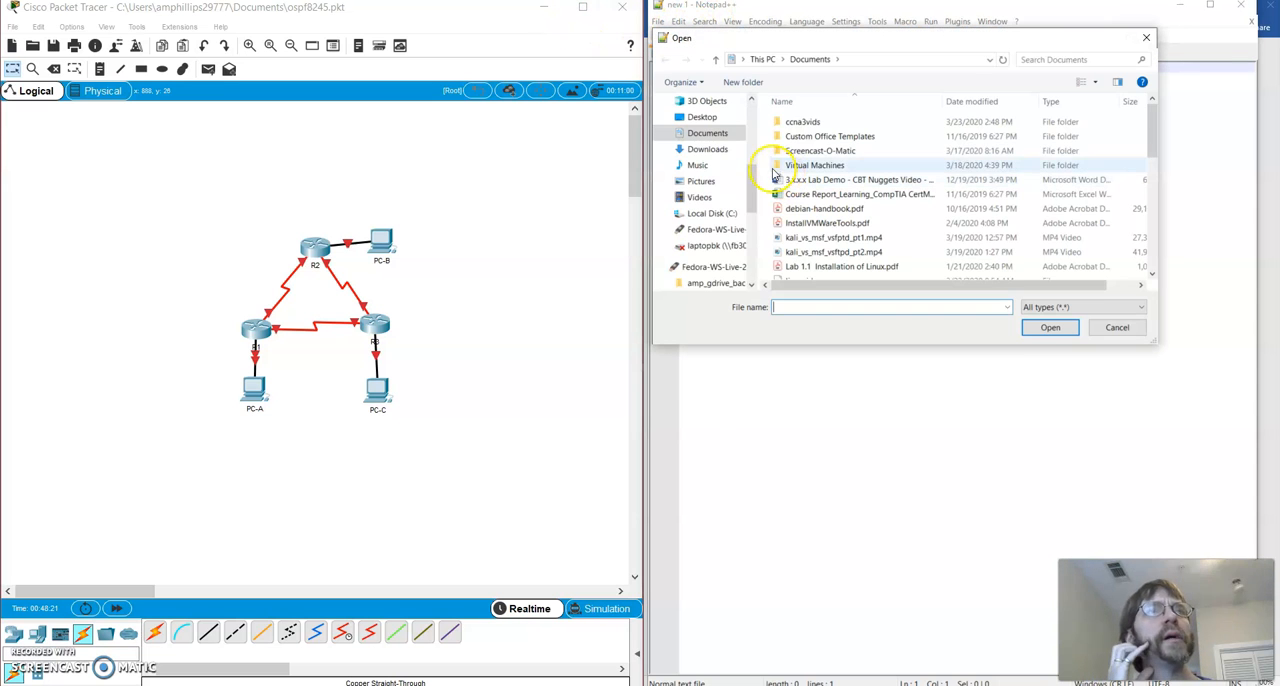
click(708, 229)
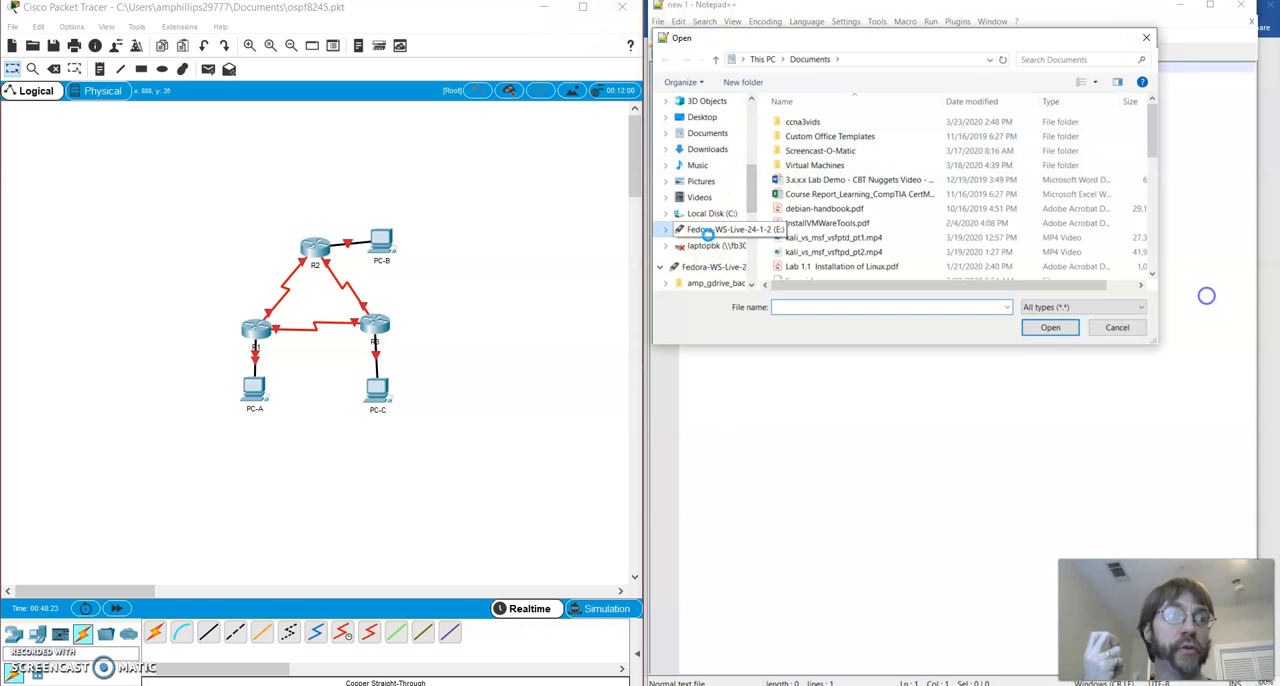
double_click(810, 136)
drag(862, 38, 896, 142)
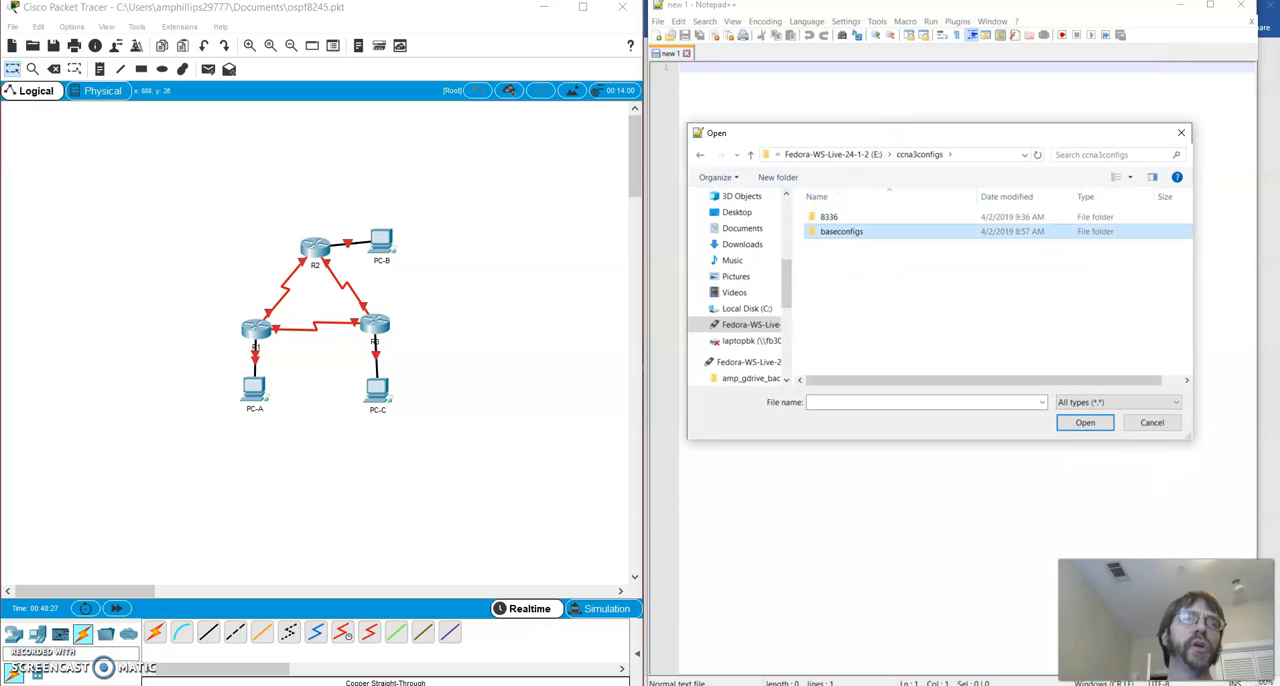
double_click(828, 231)
click(828, 231)
ctrl+click(829, 216)
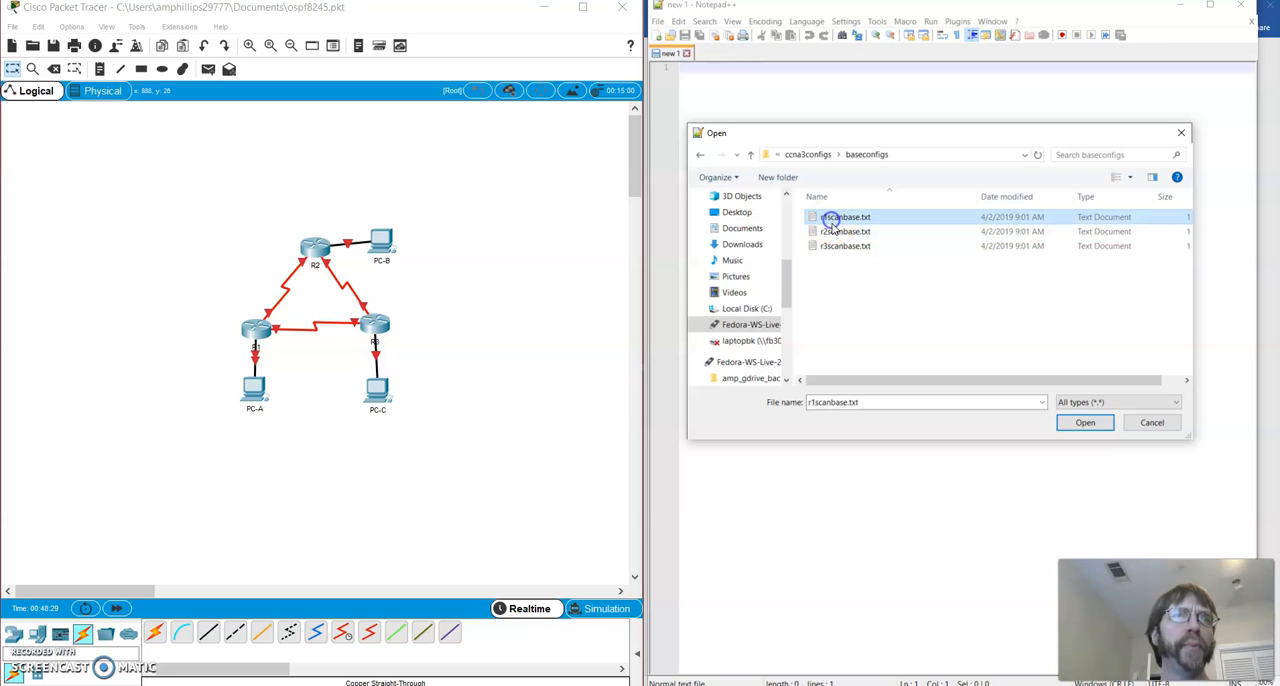
ctrl+click(833, 246)
click(1085, 422)
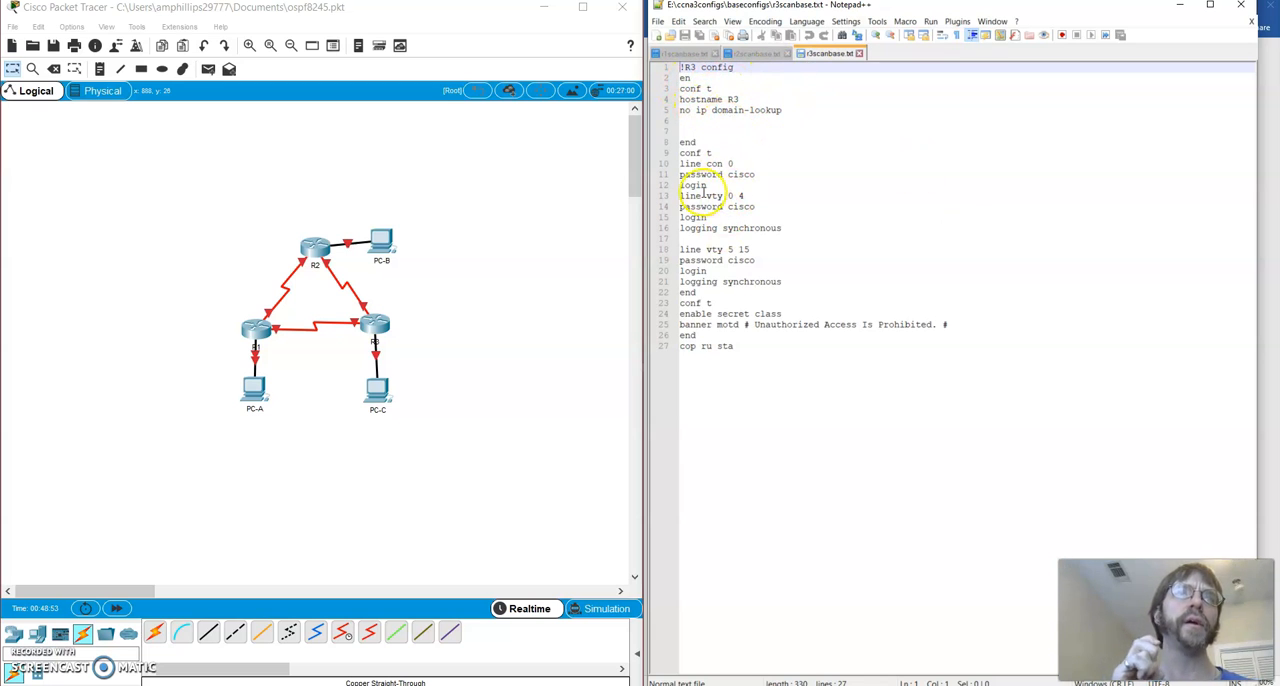
Insert two blank lines after the last logging synchronous line in r3scanbase.txt
click(719, 302)
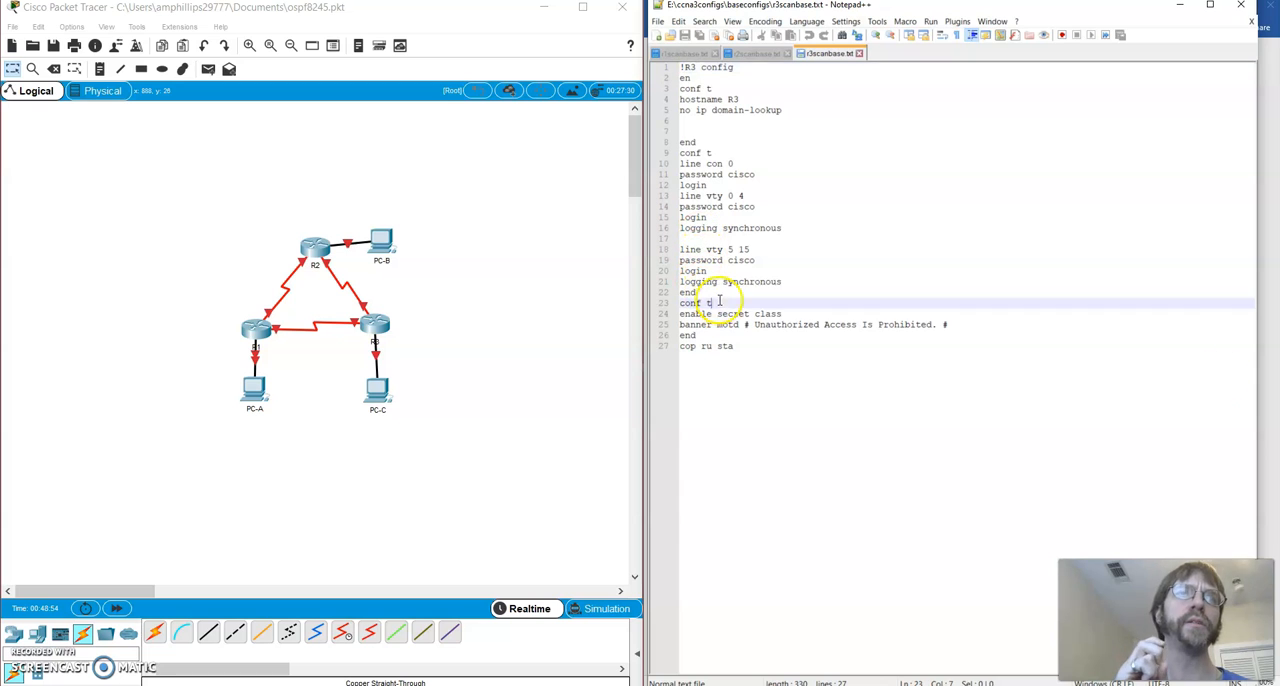
click(789, 281)
key(Return)
key(Return)
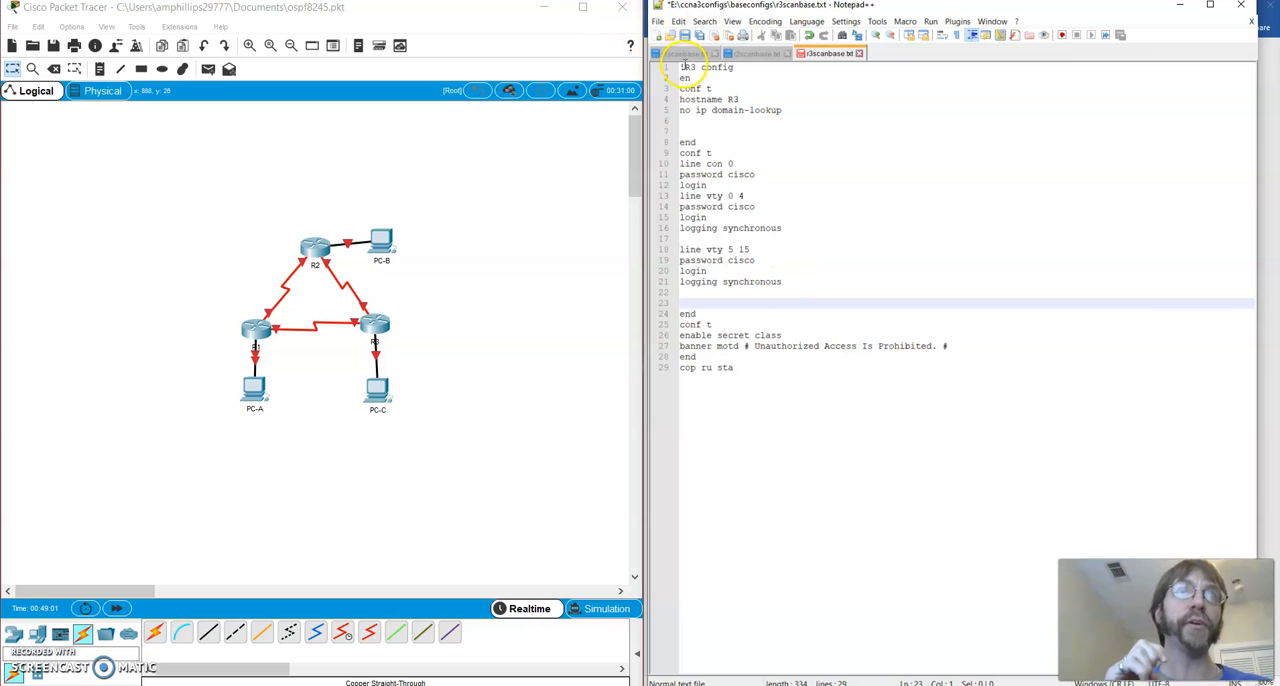
In r3scanbase.txt, replace en on line 2 and end on lines 8 and 24 with enable
click(691, 78)
drag(718, 89, 680, 89)
click(724, 100)
click(728, 112)
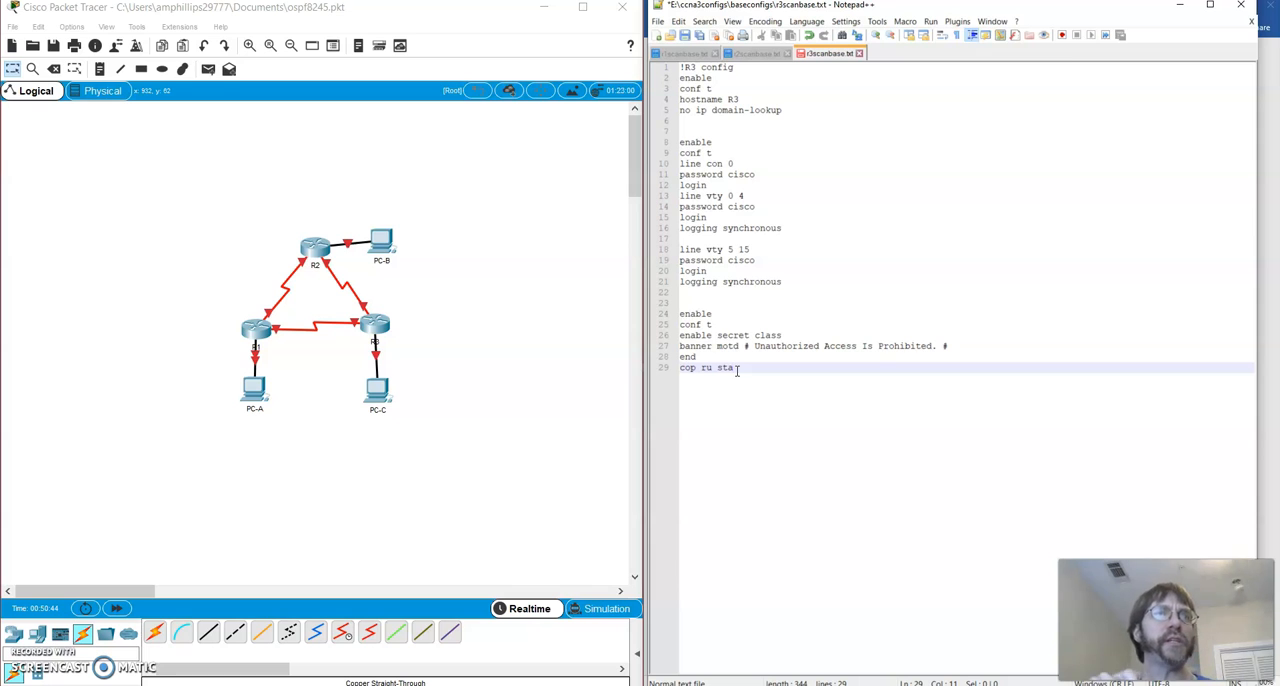
click(823, 140)
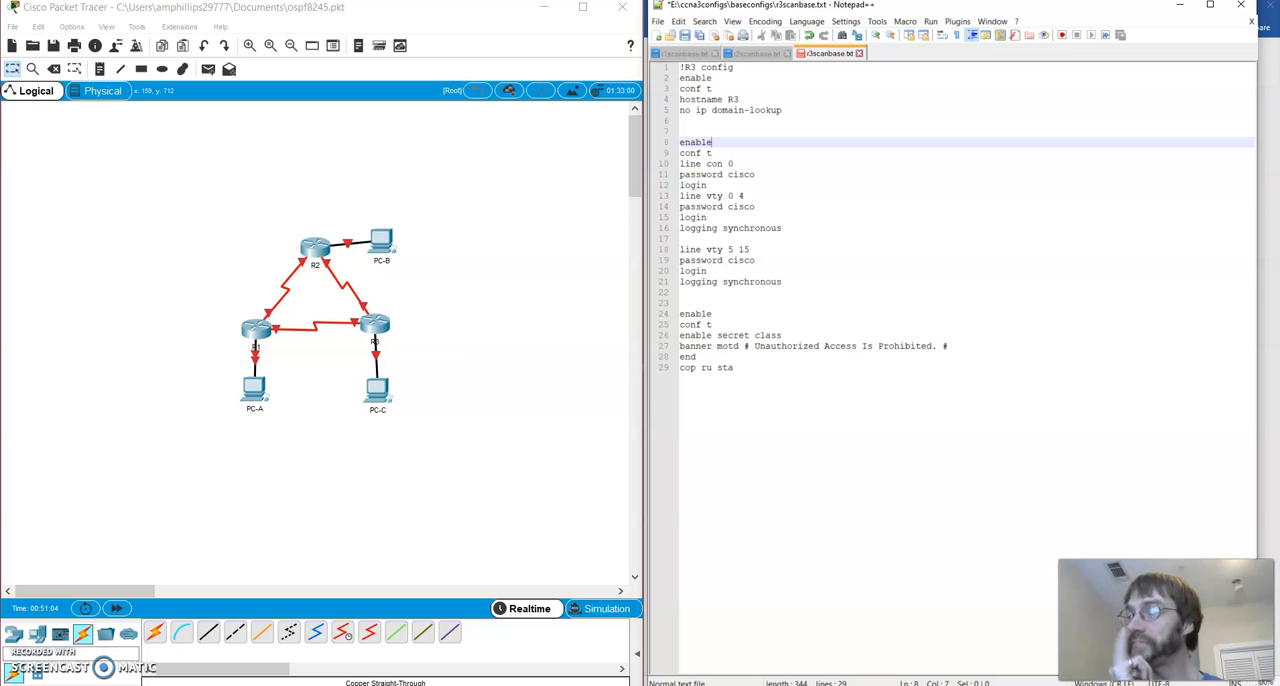
Switch to File Explorer and open r1initalconfig.txt, r2initalconfig.txt and r3initalconfig.txt from ccna3configs\8336 in Notepad++, showing the R1 file
key(alt+Tab)
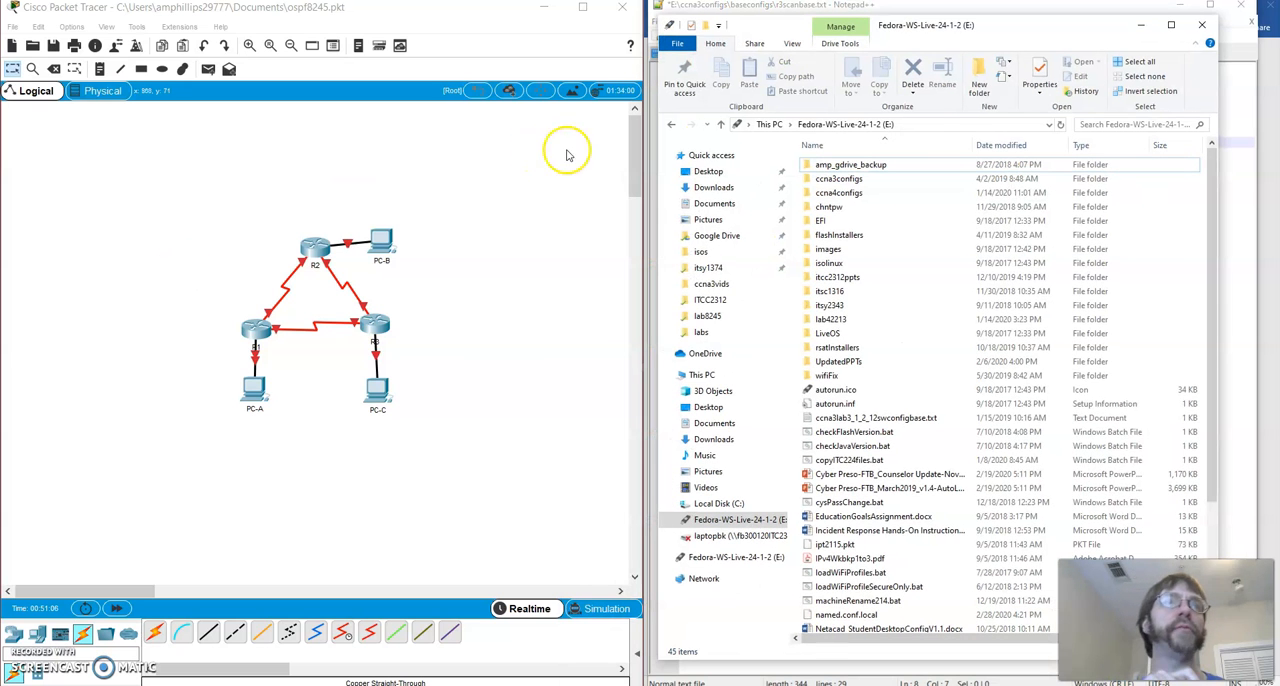
double_click(873, 177)
double_click(829, 166)
click(870, 166)
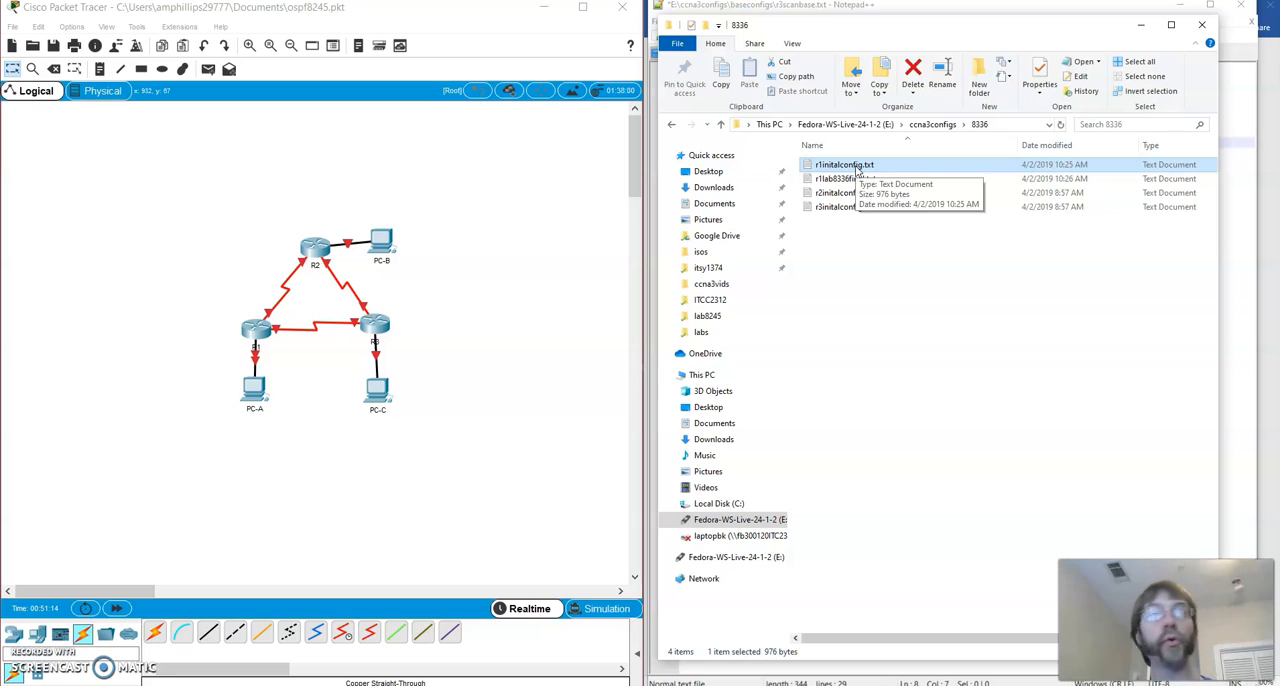
ctrl+click(848, 205)
ctrl+click(850, 193)
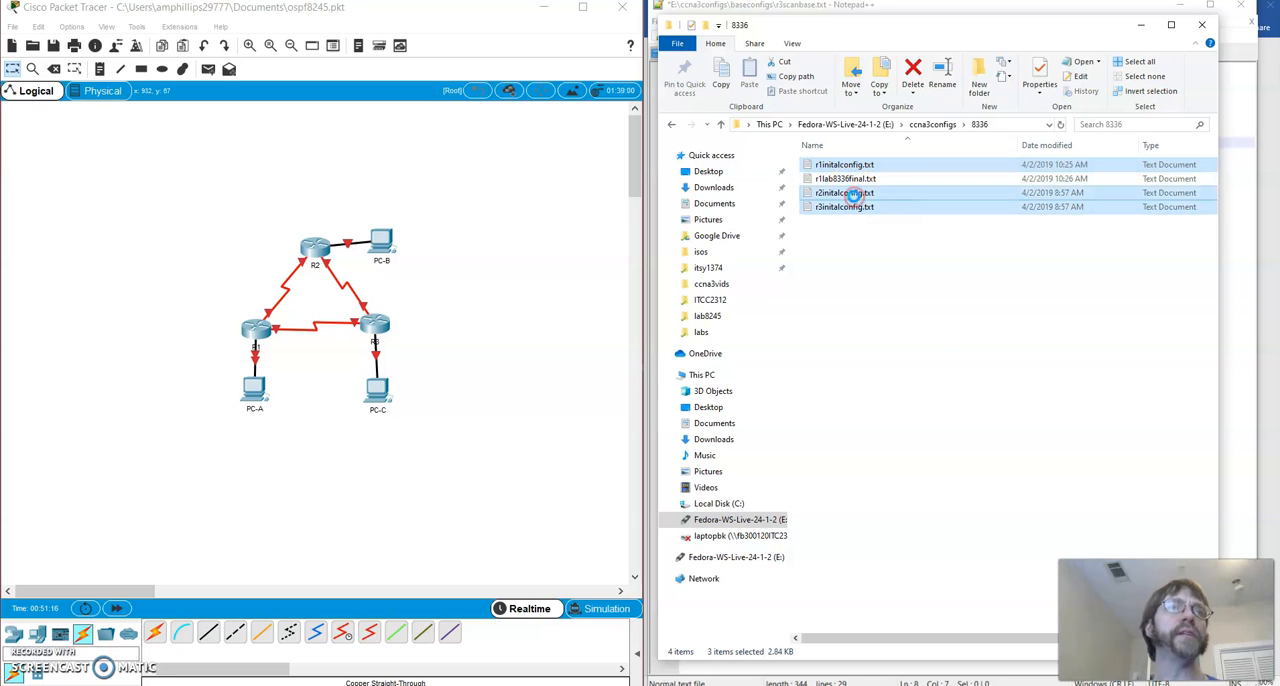
right_click(848, 193)
click(915, 268)
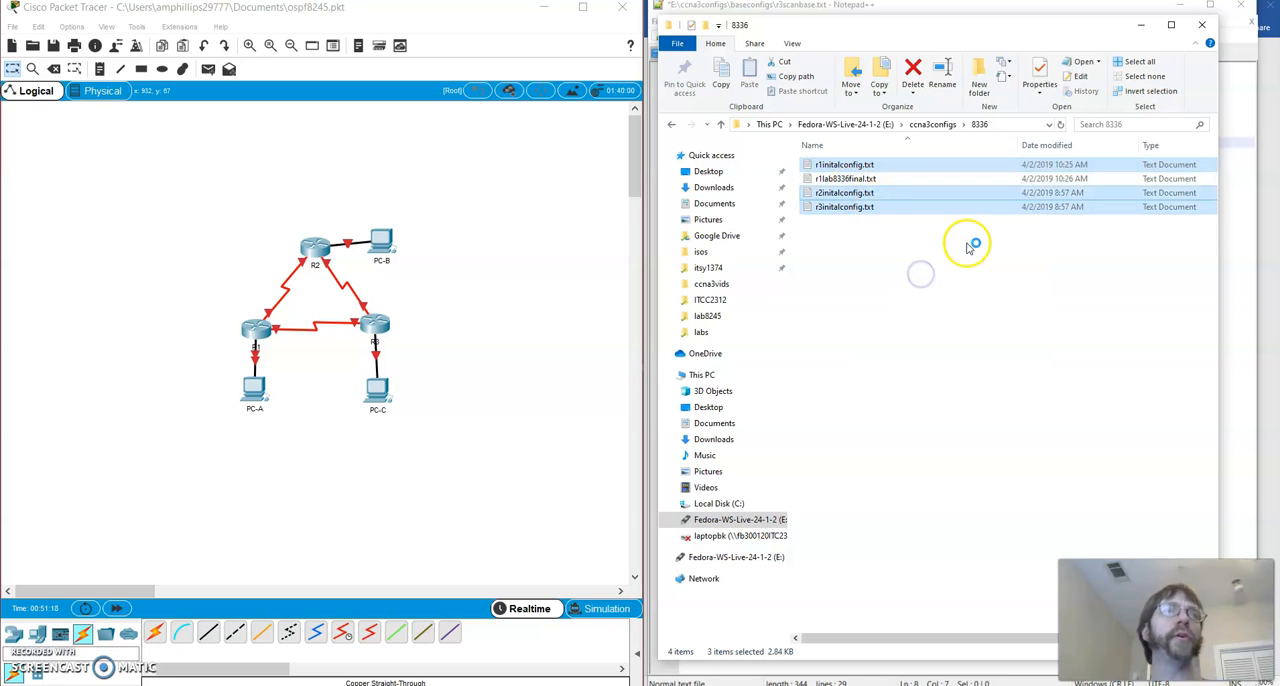
drag(1062, 64, 894, 57)
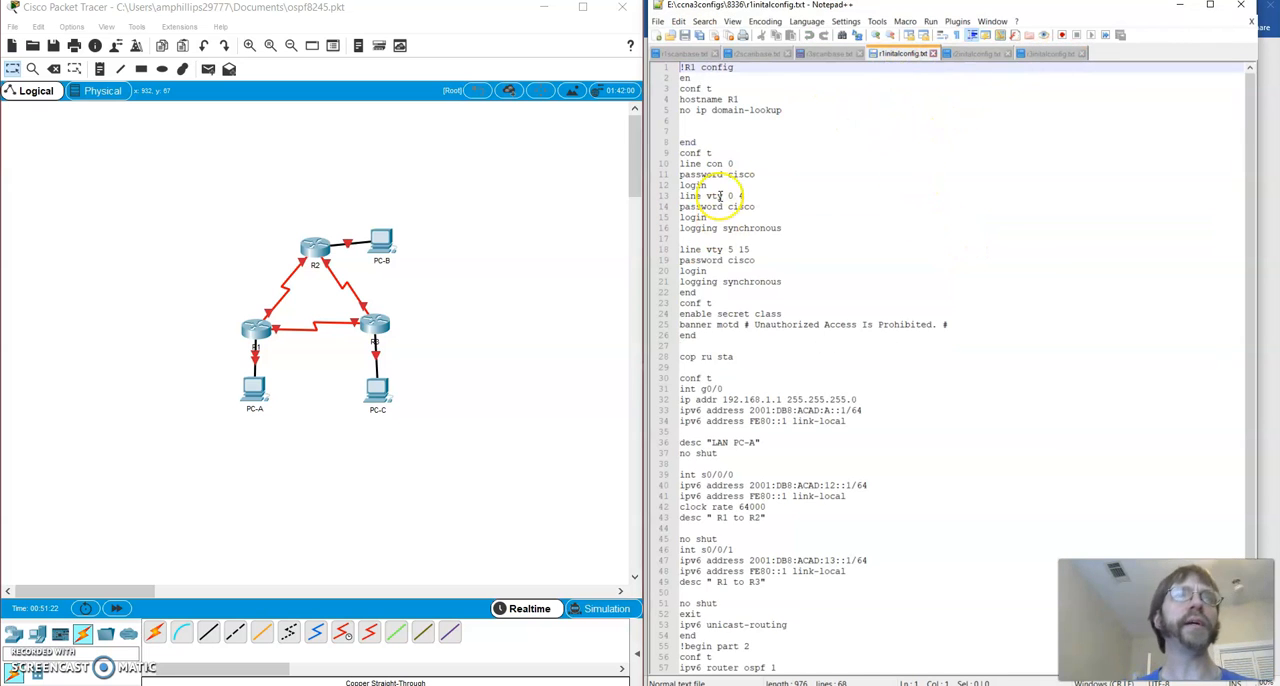
In r1initalconfig.txt, insert an enable line directly above the conf t command that precedes int g0/0
click(718, 379)
click(692, 370)
key(Return)
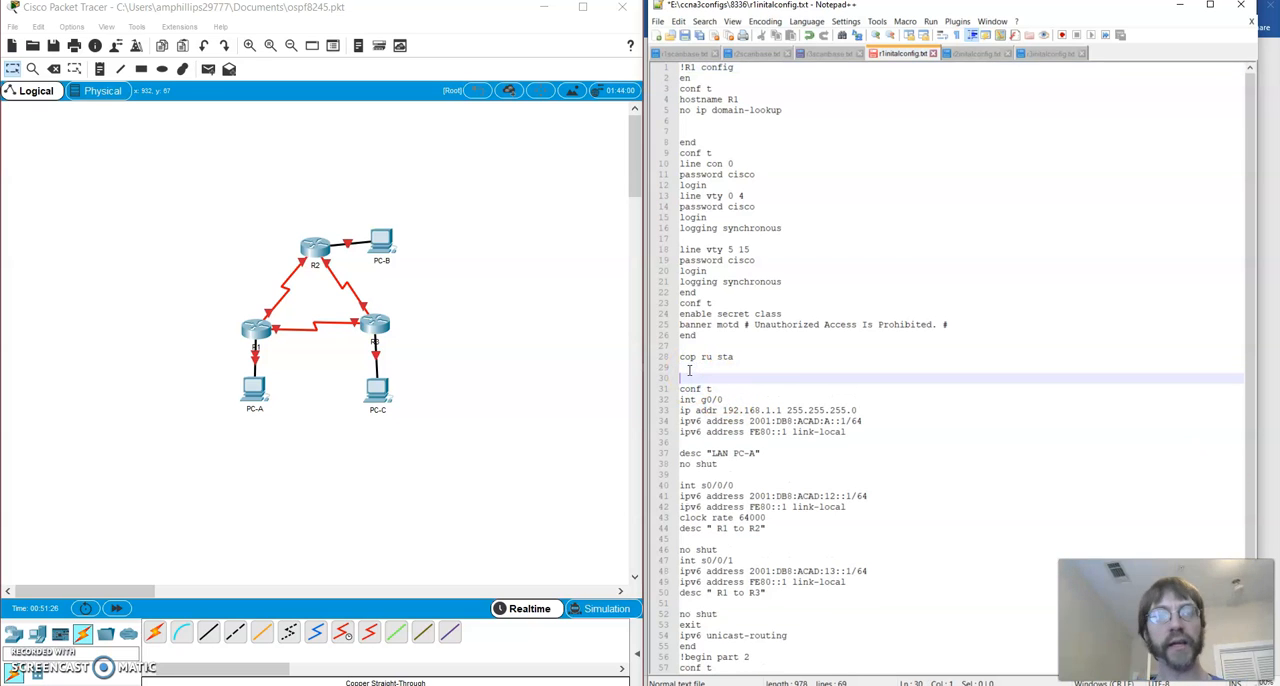
text(enable)
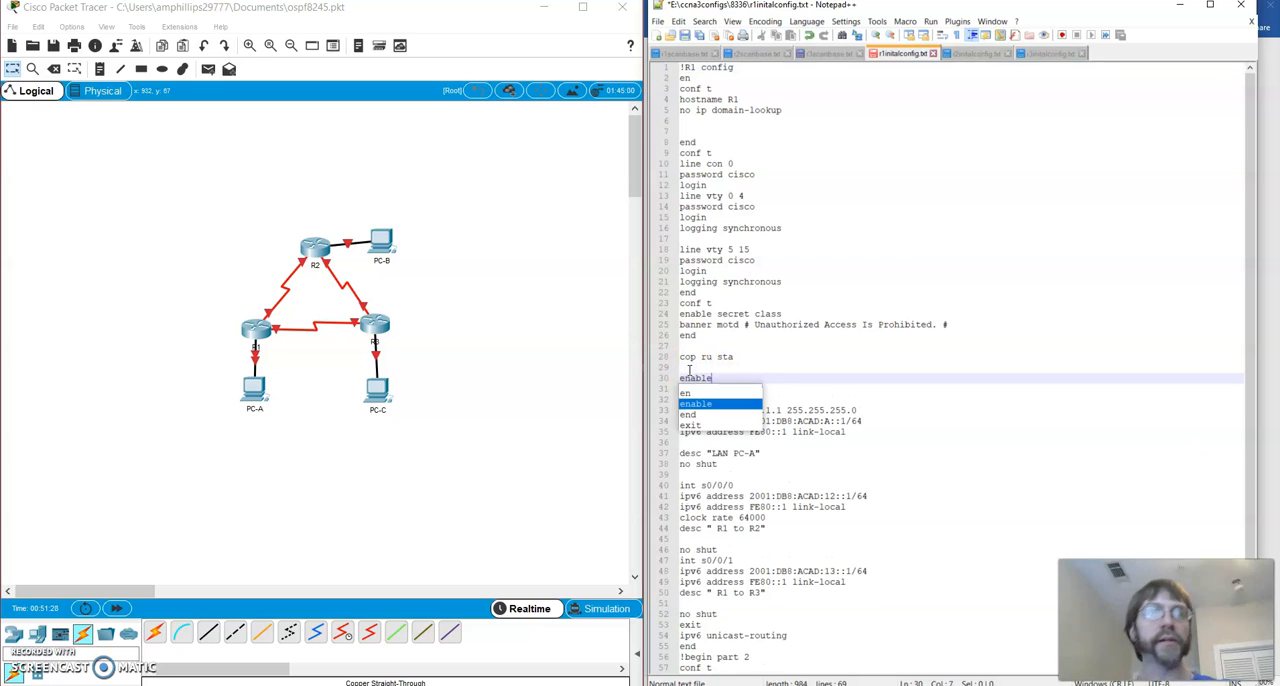
click(940, 303)
click(727, 410)
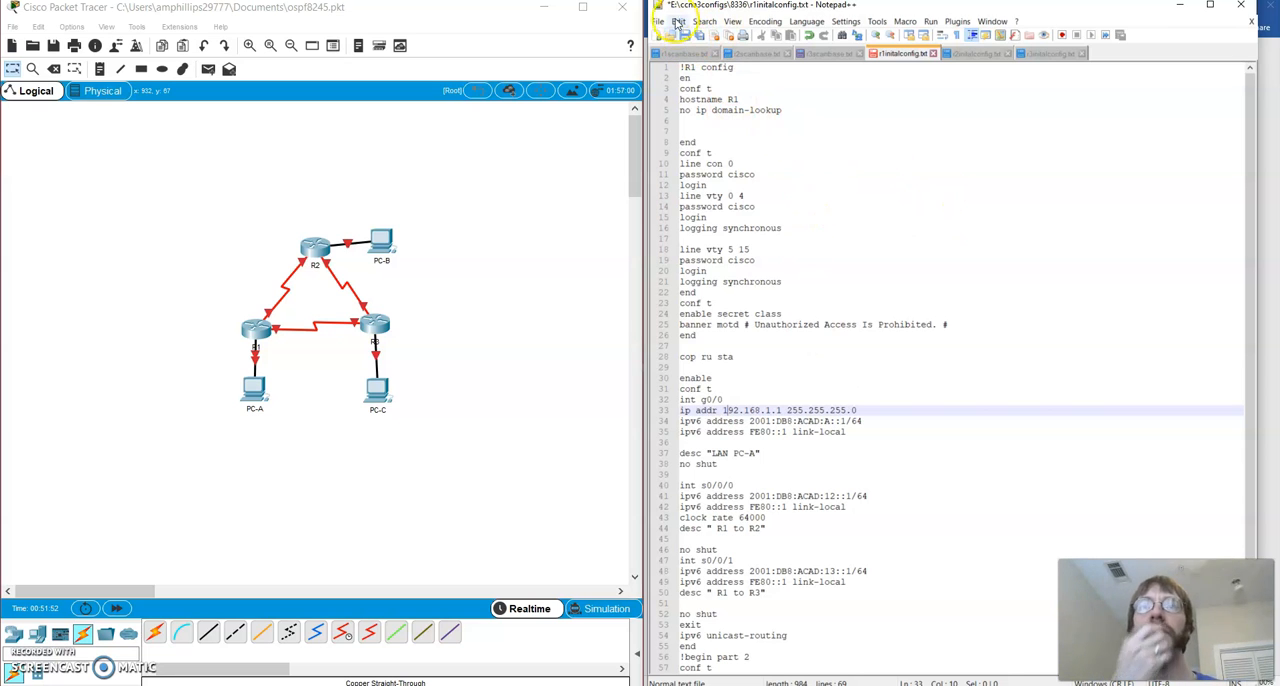
Show r1scanbase.txt, then switch to Packet Tracer and bring up R1's command line at the Router> prompt, clear of the script
click(663, 53)
click(250, 322)
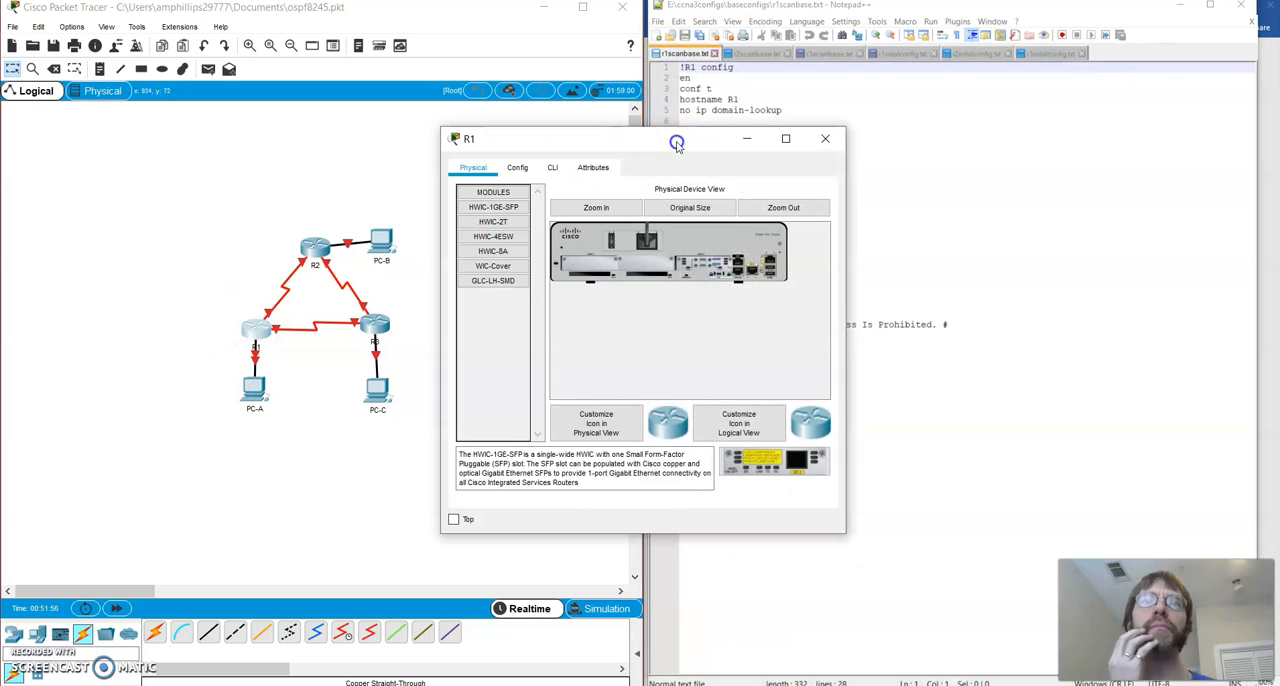
drag(676, 143, 396, 136)
click(272, 160)
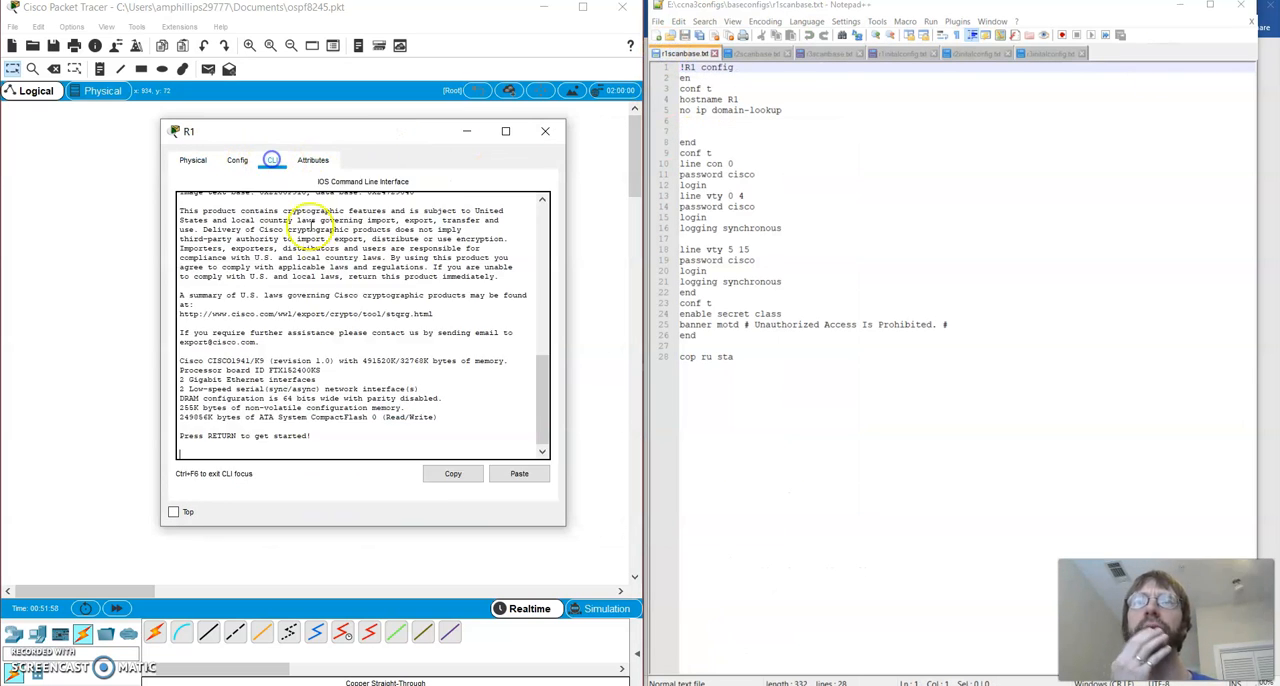
key(Return)
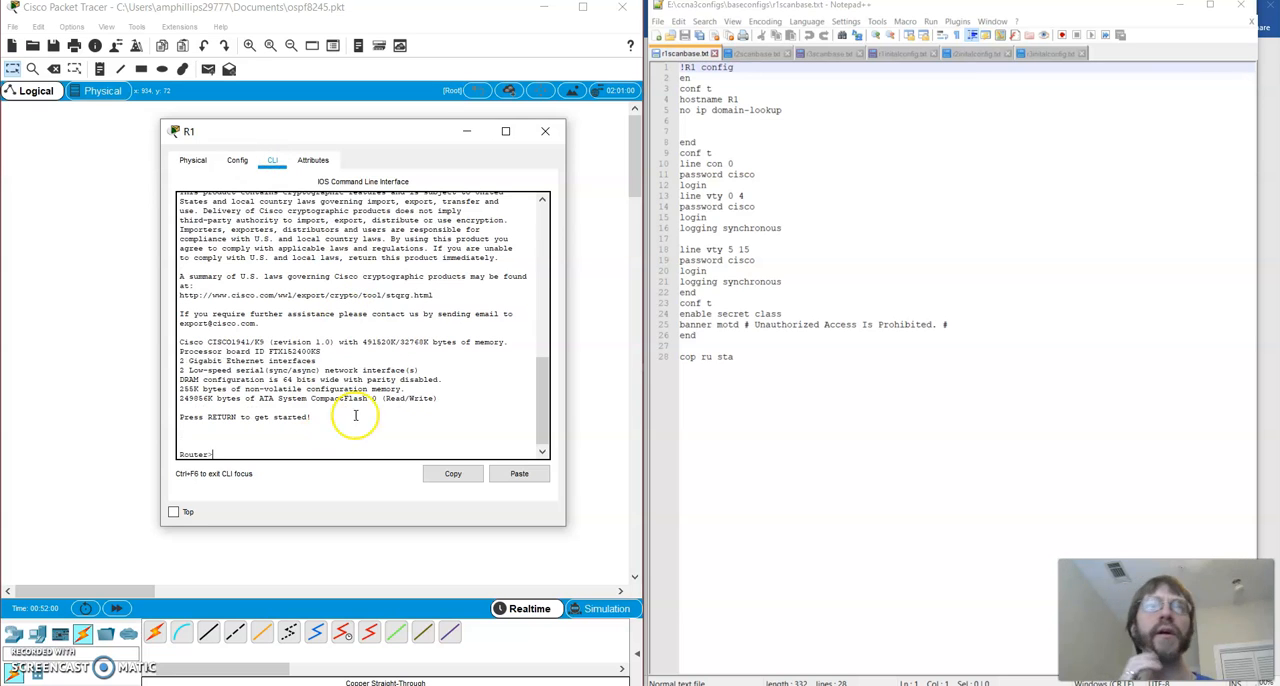
In r1scanbase.txt, replace end on line 8 with enable
drag(680, 78, 735, 138)
click(700, 142)
key(BackSpace)
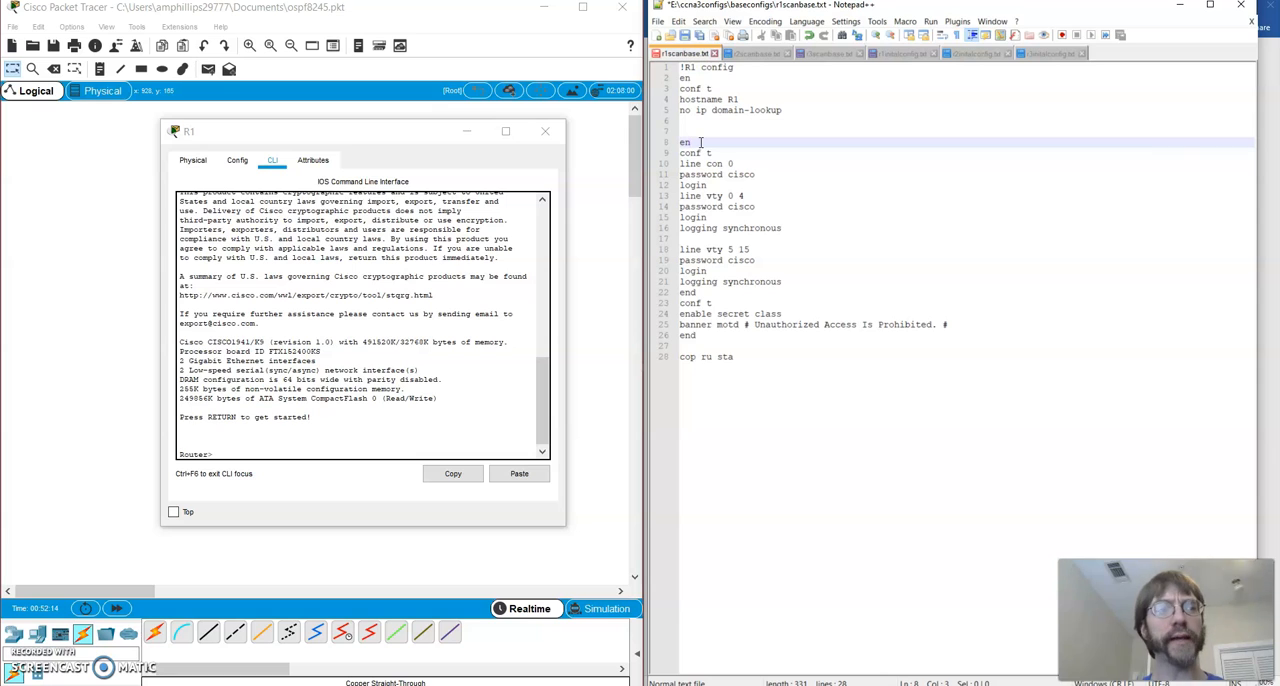
text(able)
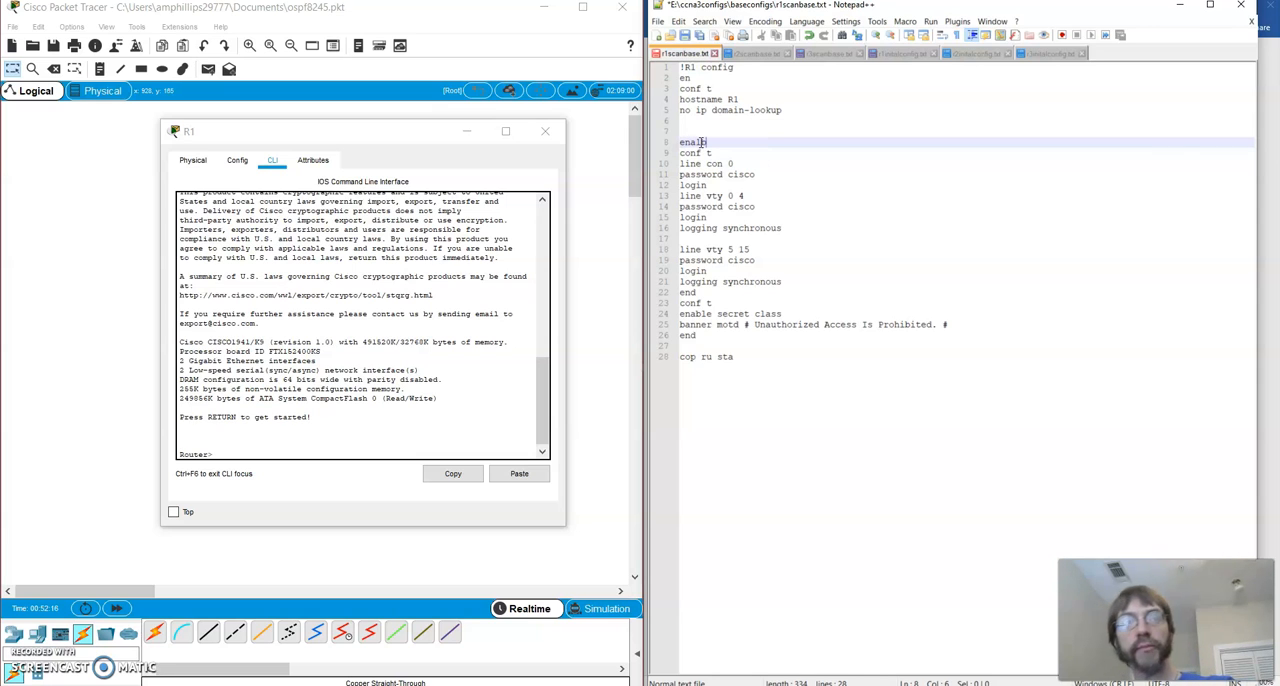
key(BackSpace)
key(BackSpace)
key(BackSpace)
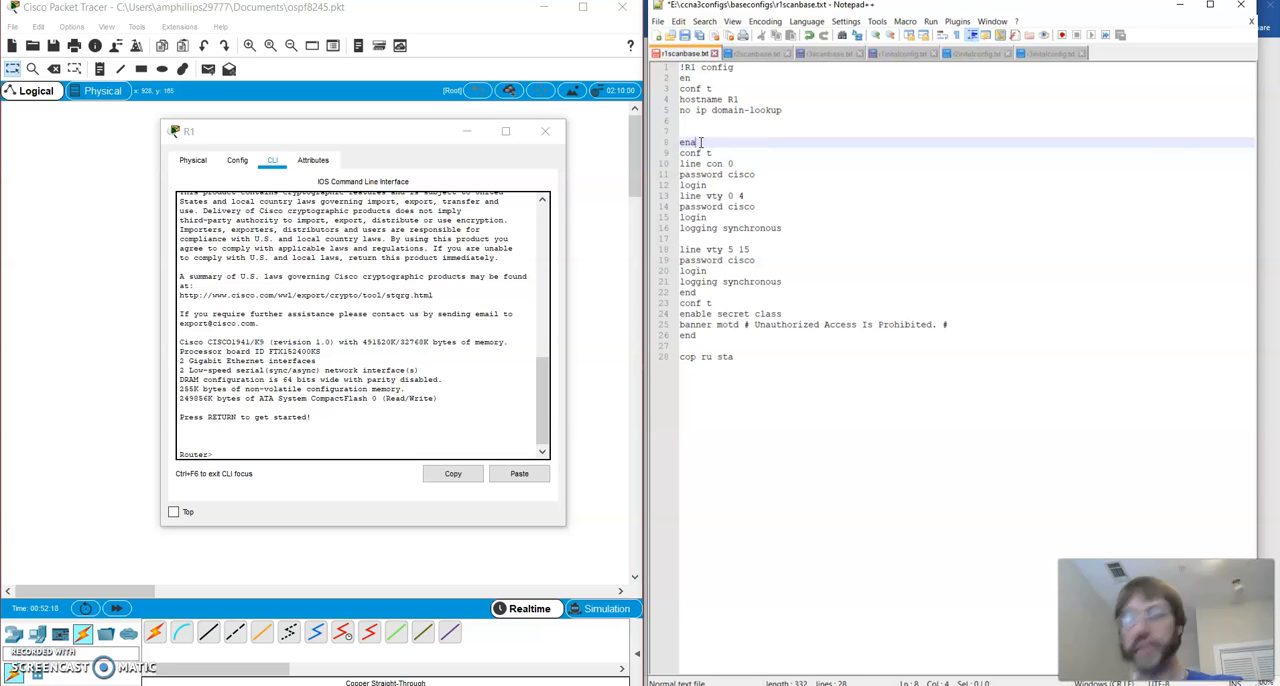
text(ble)
key(Escape)
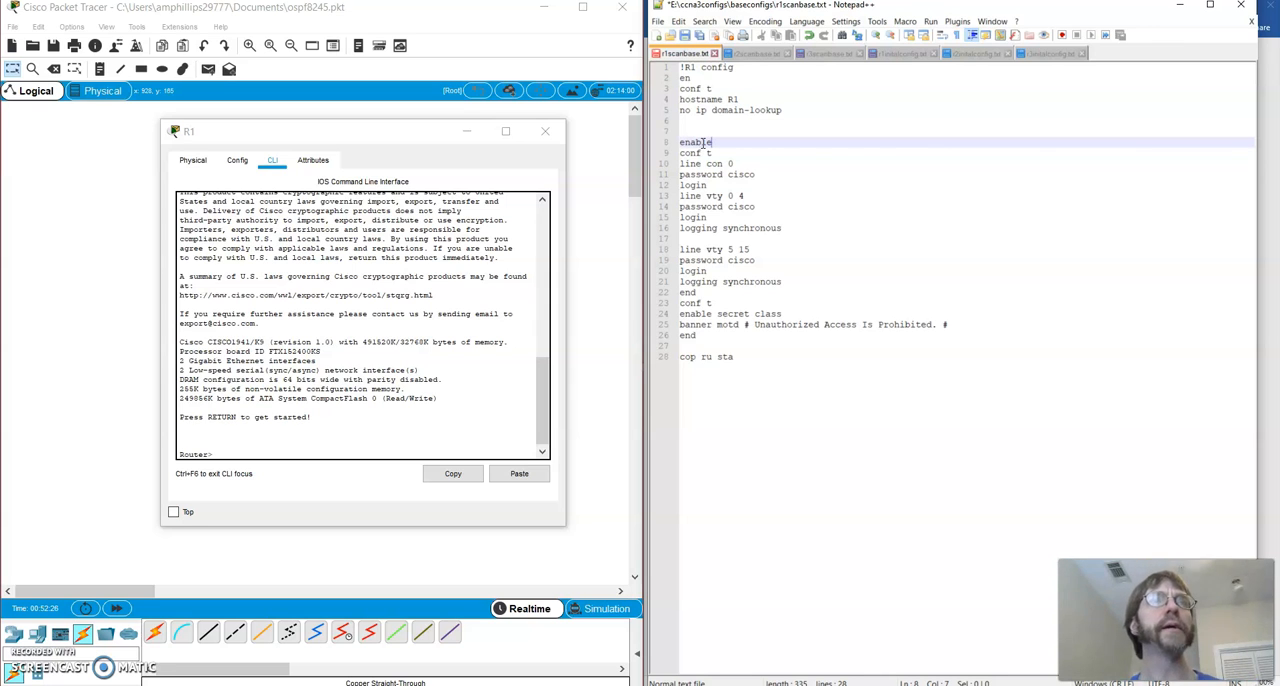
Replace end on line 22 of r1scanbase.txt with enable
drag(680, 67, 1192, 371)
right_click(690, 292)
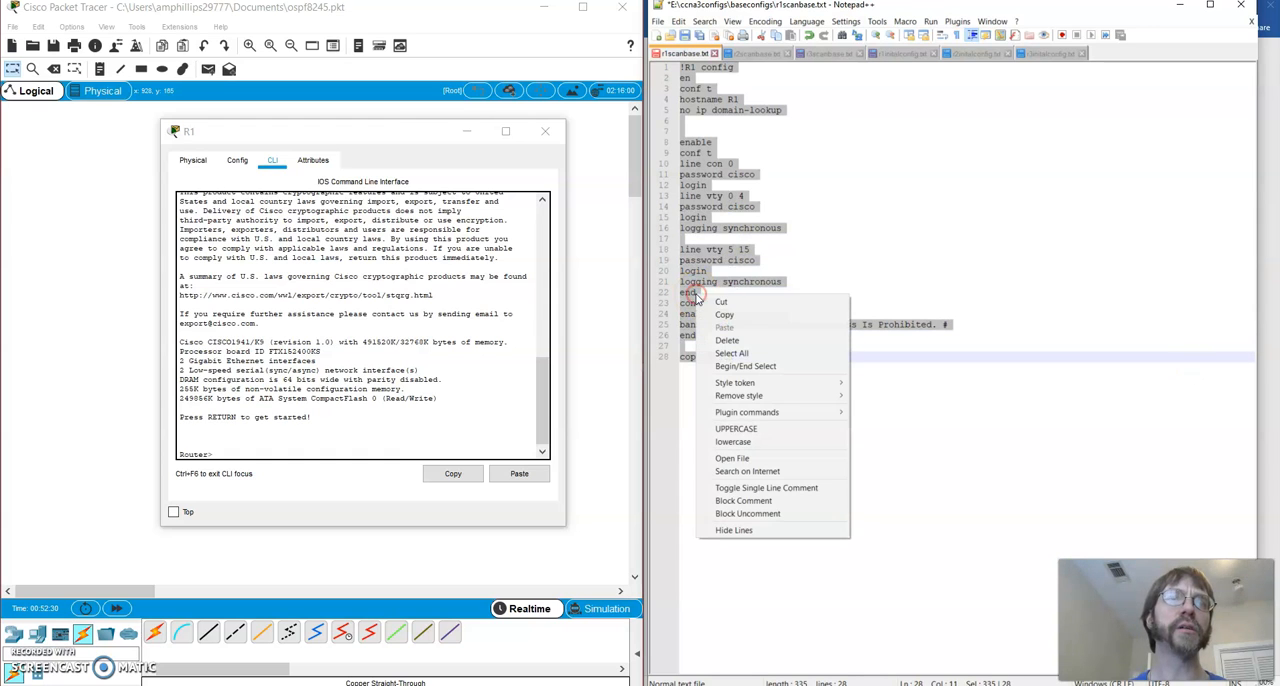
click(730, 308)
click(714, 292)
key(BackSpace)
text(a)
key(Return)
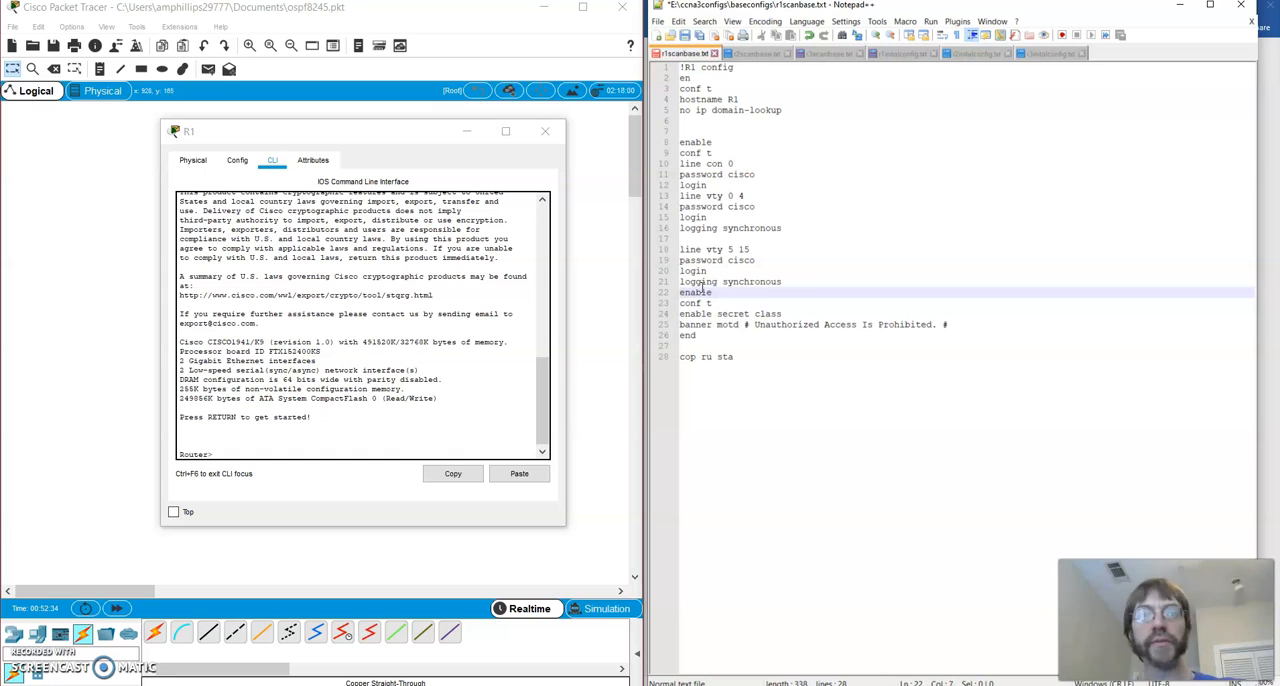
Insert two blank lines between the last logging synchronous line and the enable line in r1scanbase.txt
key(Up)
key(End)
key(Return)
key(Return)
key(Up)
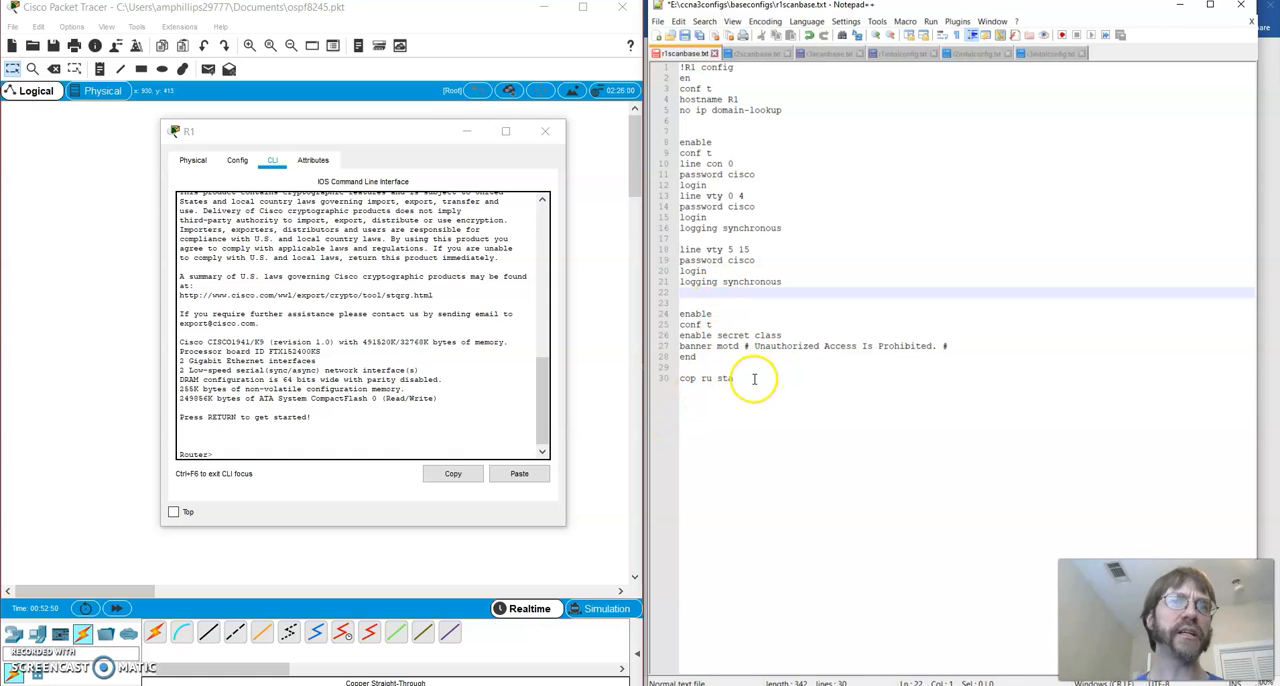
Copy the R1 script from !R1 config through end and return to R1's command line
drag(751, 380, 614, 381)
click(818, 250)
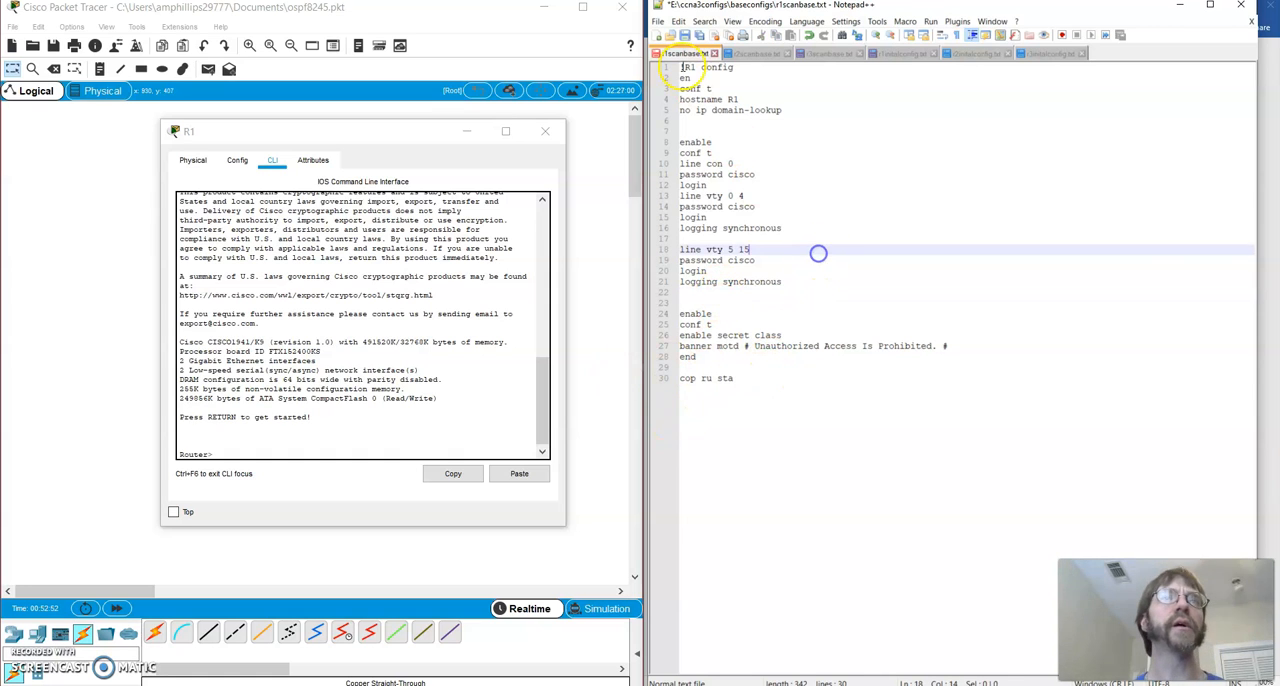
drag(682, 77, 797, 113)
click(761, 151)
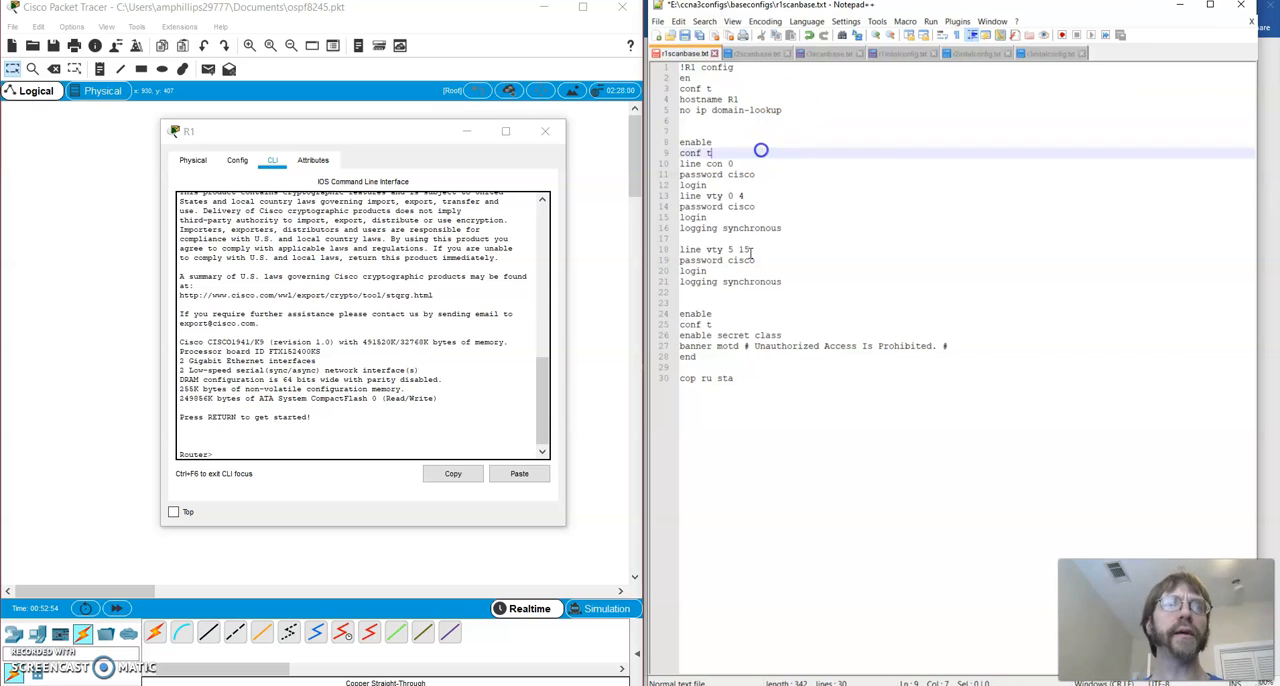
drag(698, 357, 672, 66)
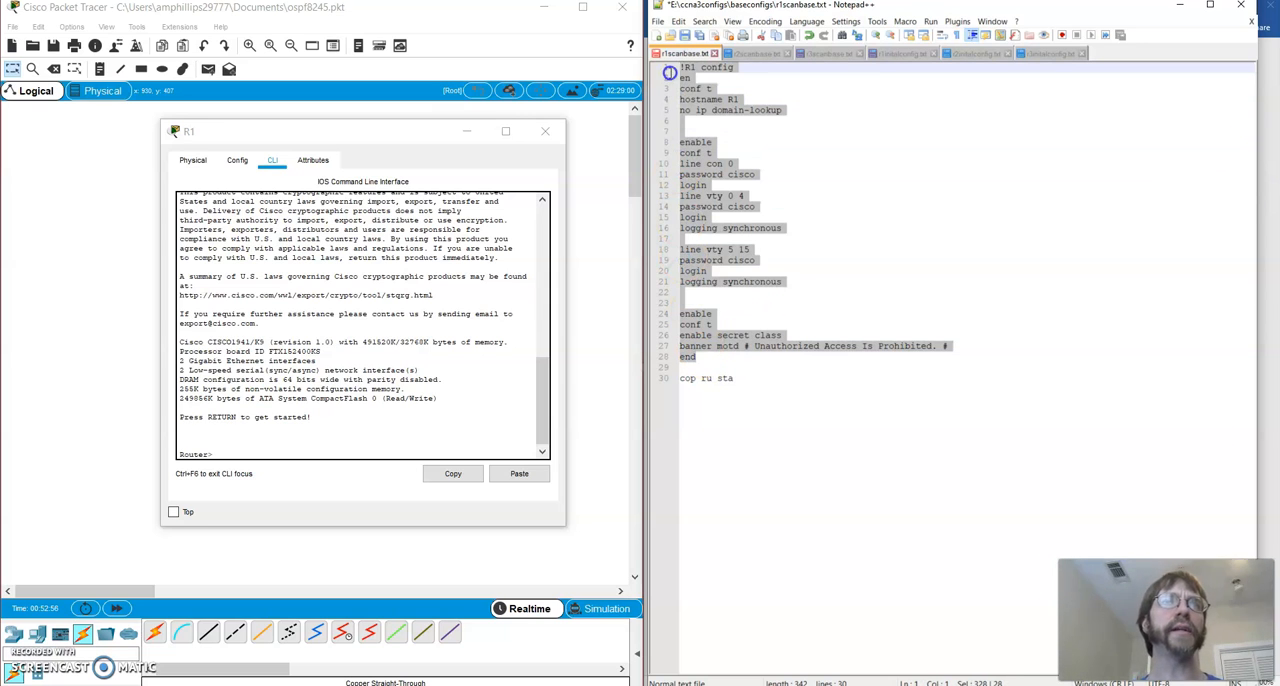
right_click(697, 88)
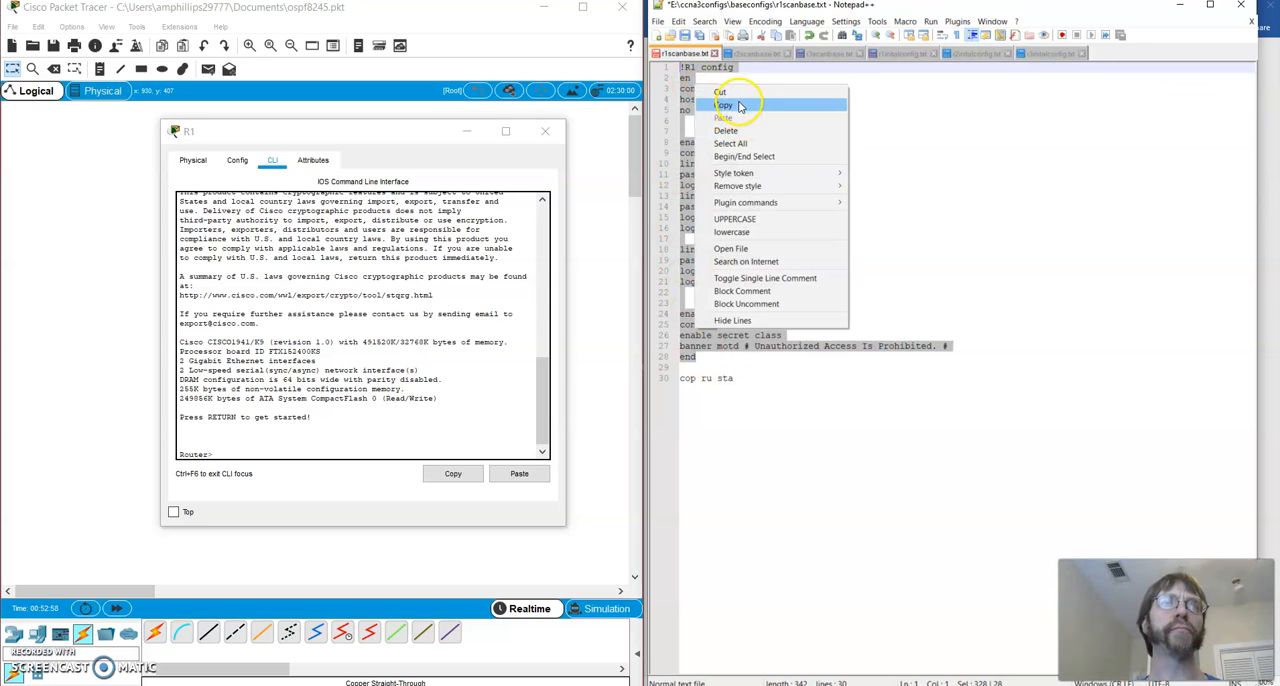
click(733, 100)
click(235, 458)
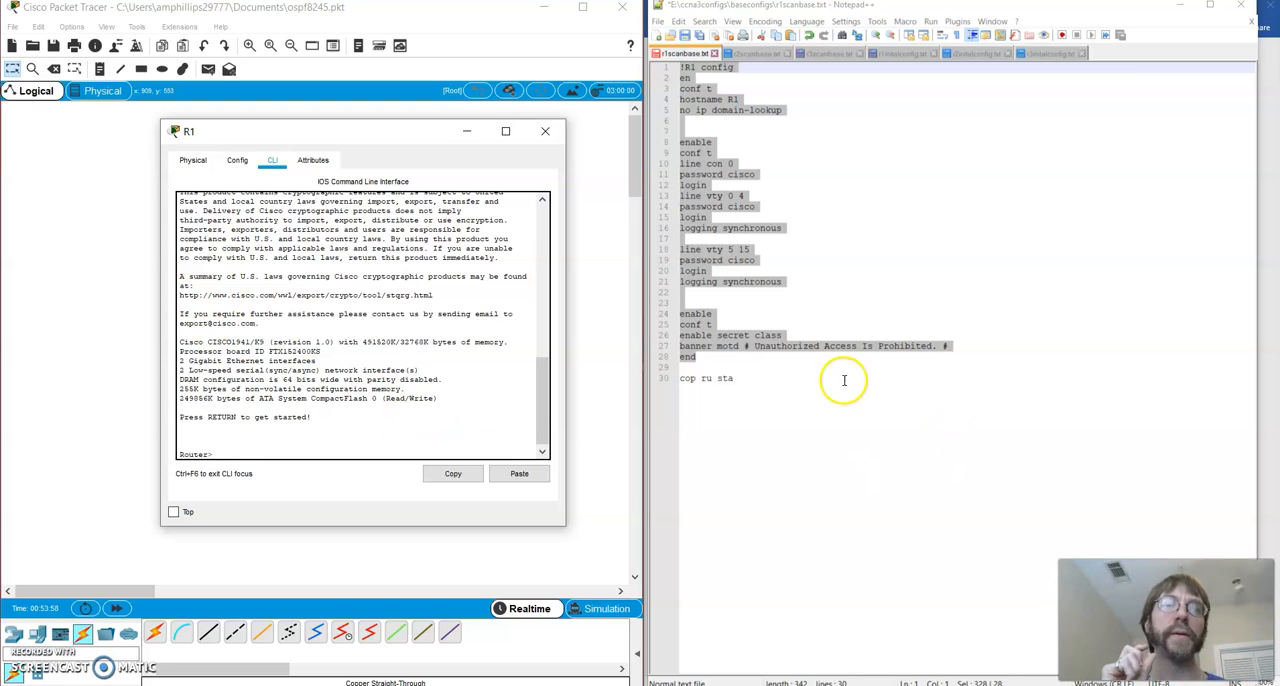
Copy lines 1 to 28 of r1scanbase.txt, including the console, vty and enable passwords, and paste them into R1's command line
click(733, 357)
right_click(733, 357)
click(705, 335)
drag(697, 357, 676, 63)
right_click(703, 88)
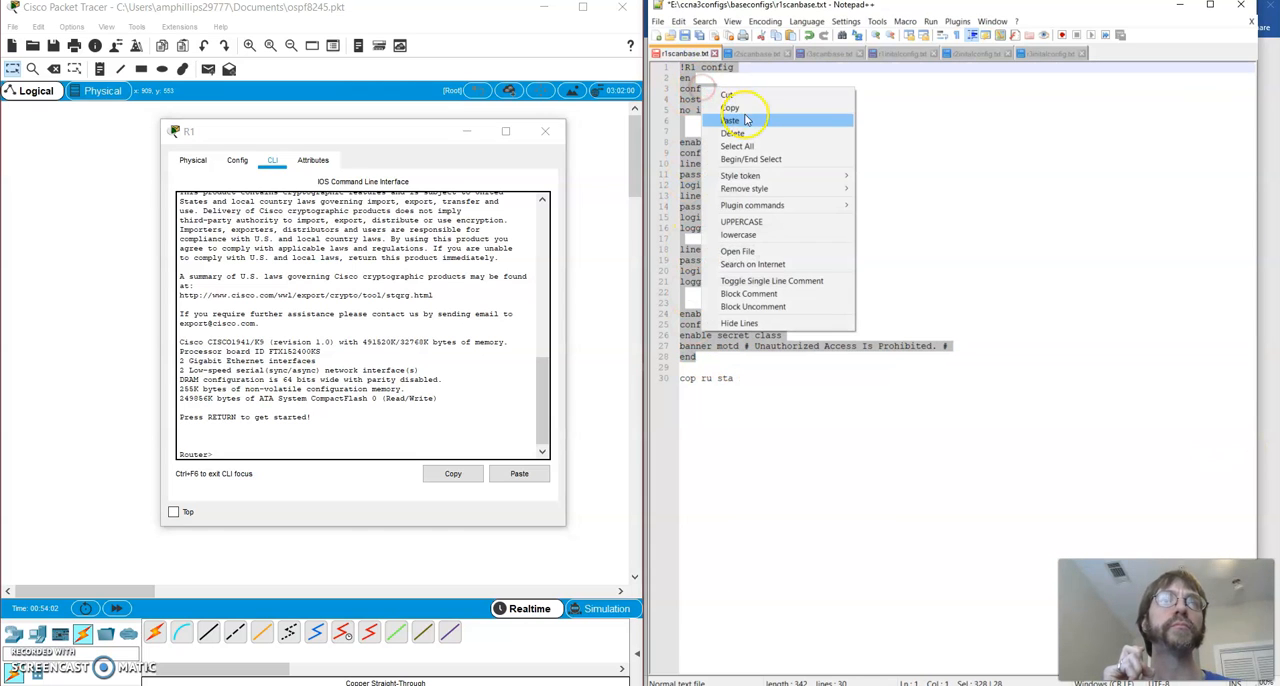
click(740, 109)
click(286, 446)
right_click(271, 458)
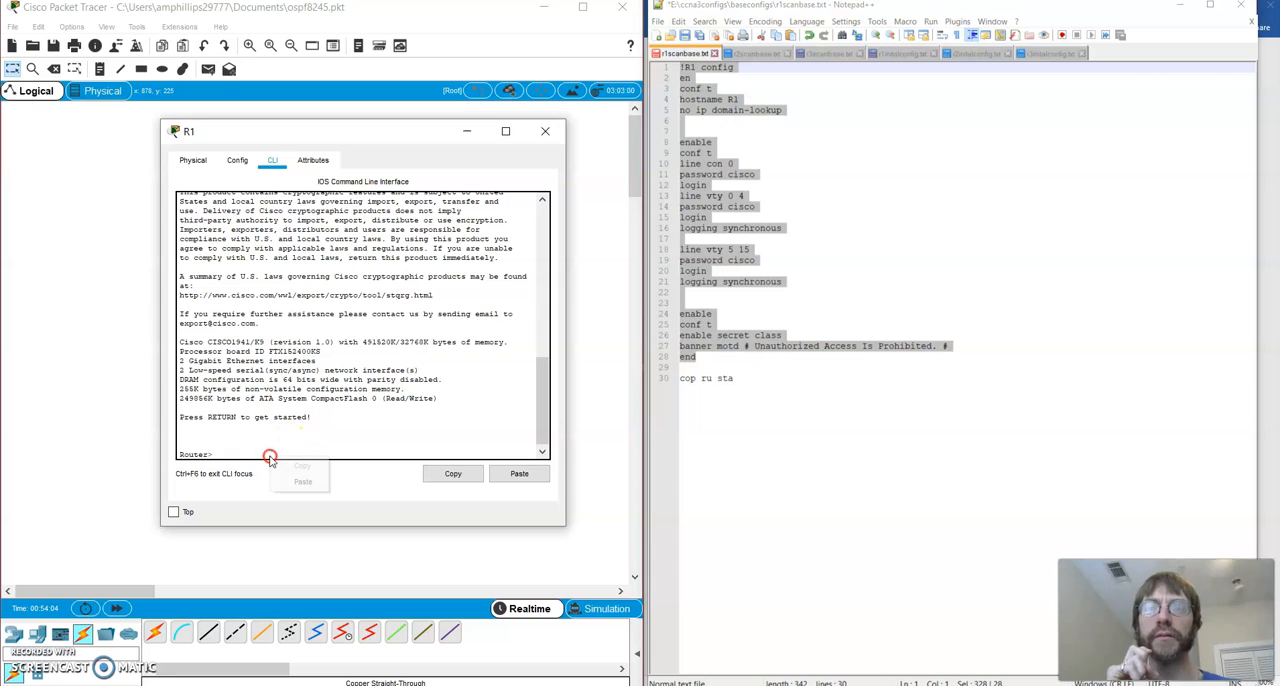
click(306, 479)
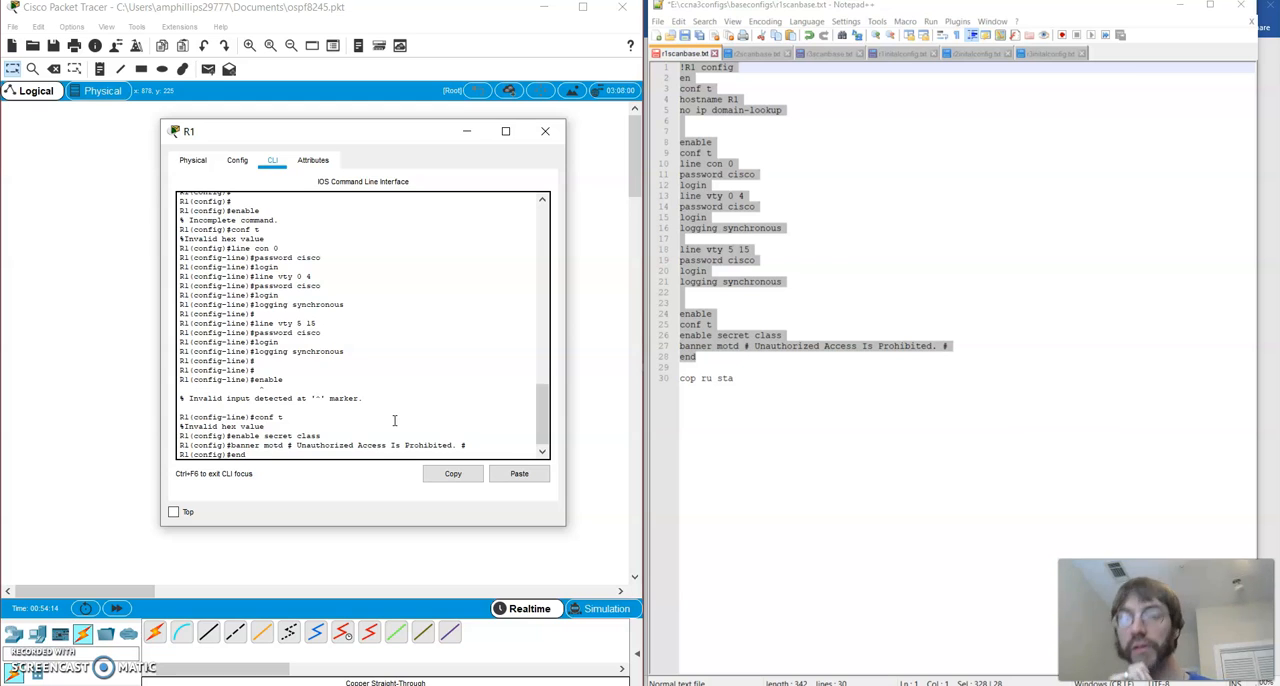
key(Return)
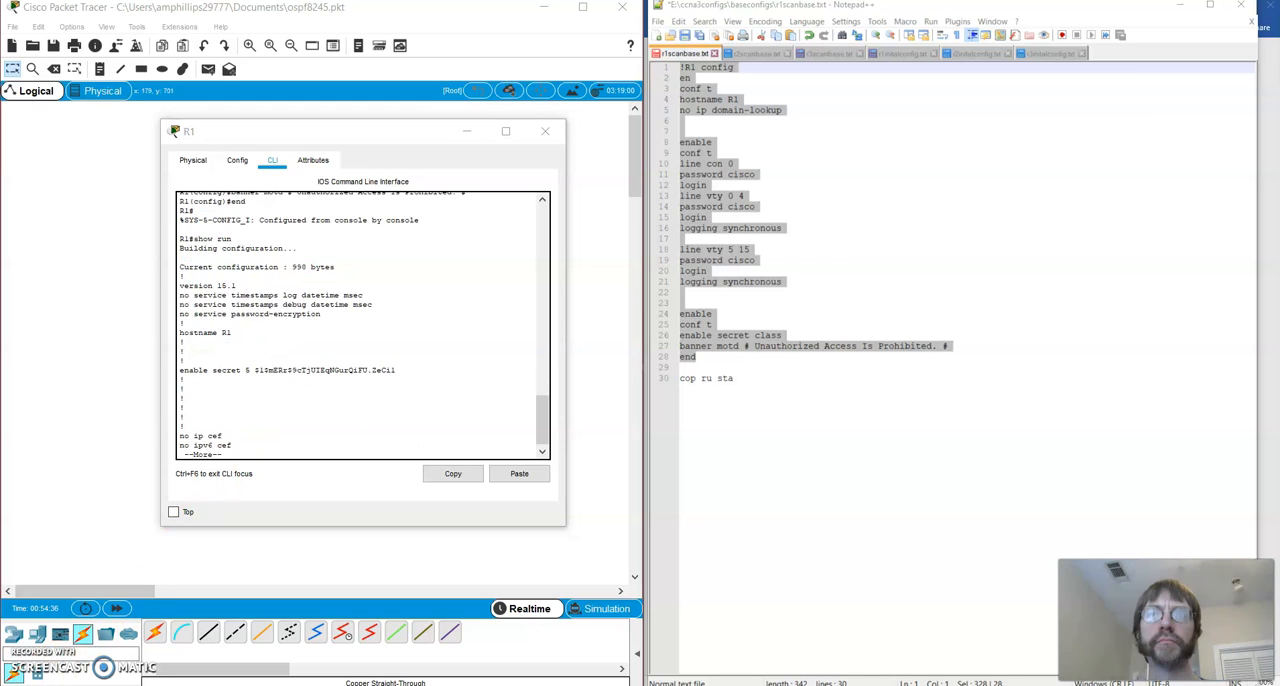
Run show run on R1, exit the listing, and review the output of the pasted commands
click(304, 416)
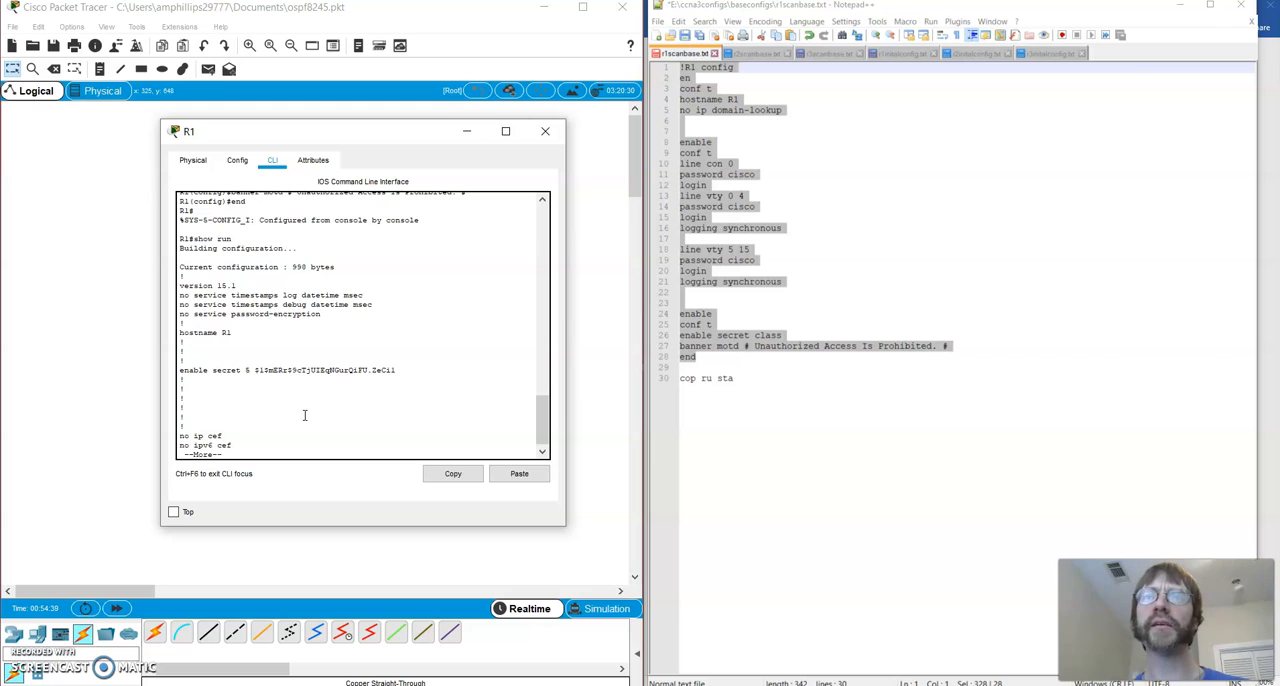
key(ctrl+c)
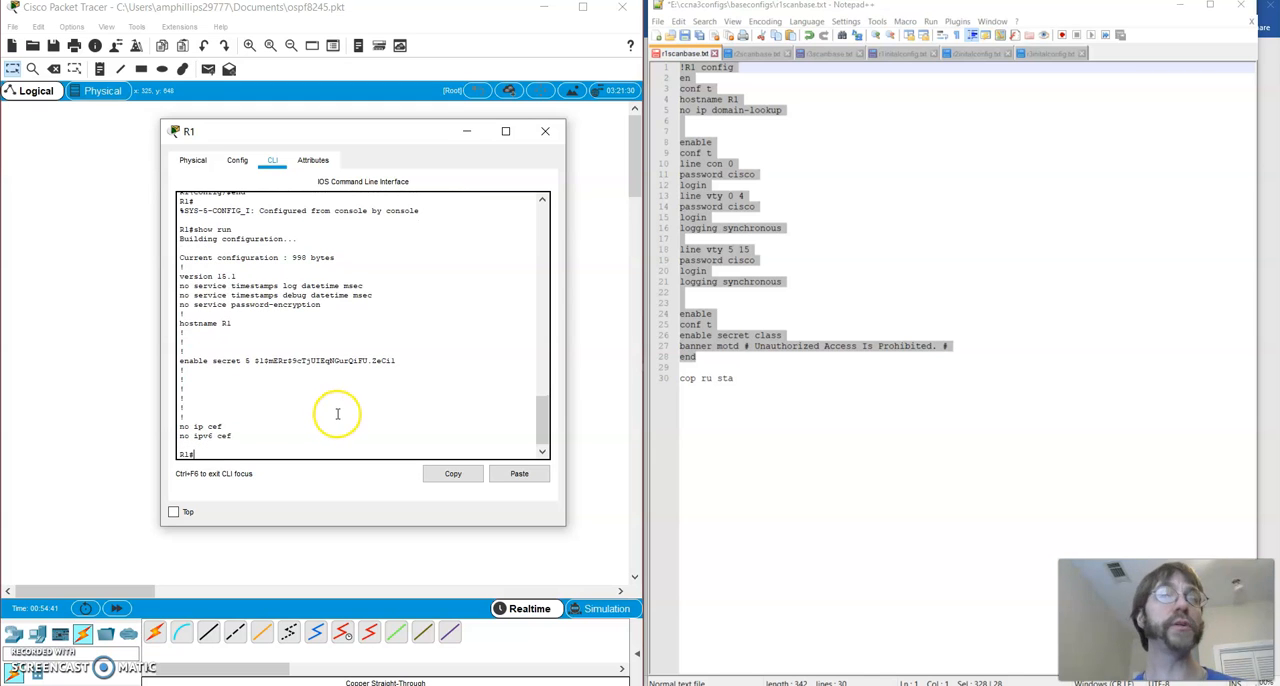
key(ctrl+v)
drag(349, 145, 217, 178)
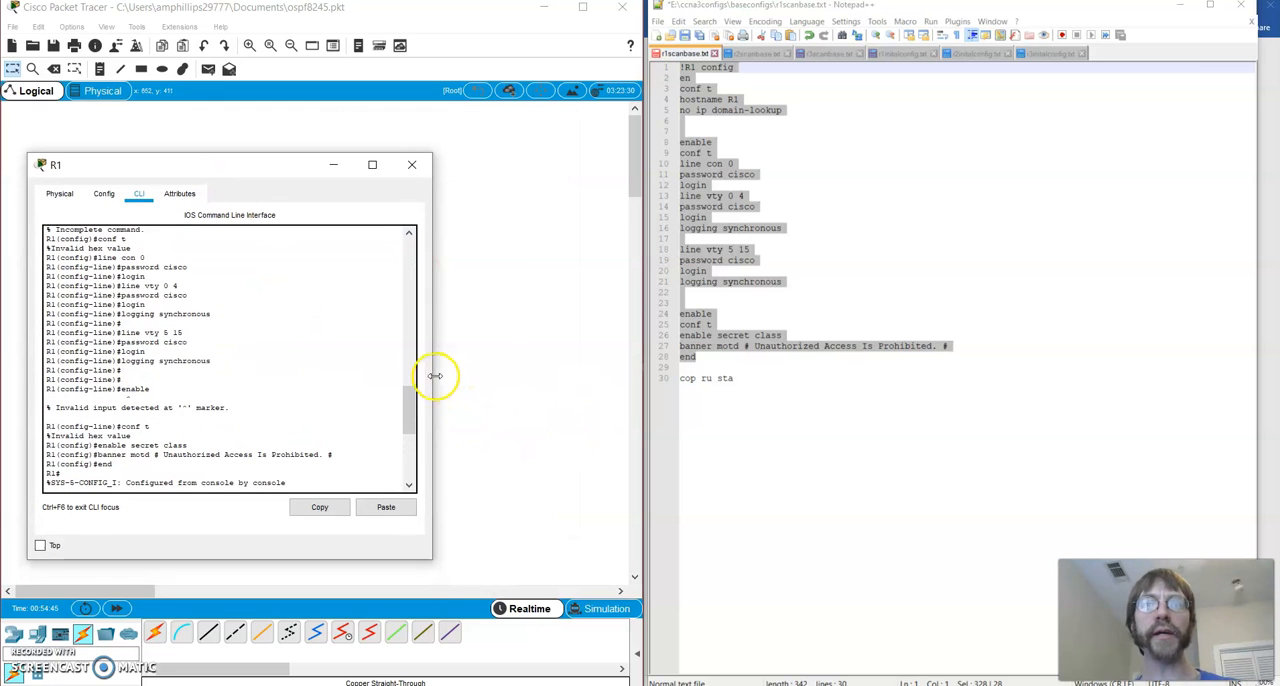
drag(436, 376, 400, 370)
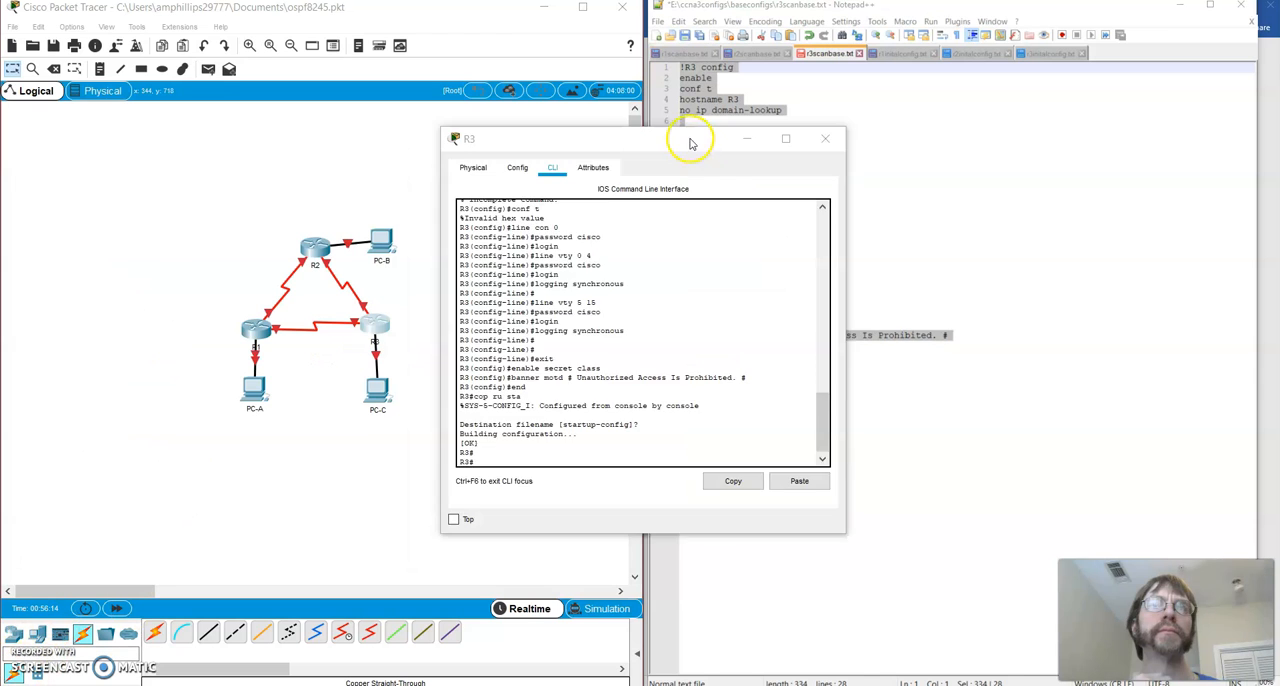
Arrange the R3, R2 and R1 command line windows side by side to examine their configuration output
drag(686, 137, 890, 138)
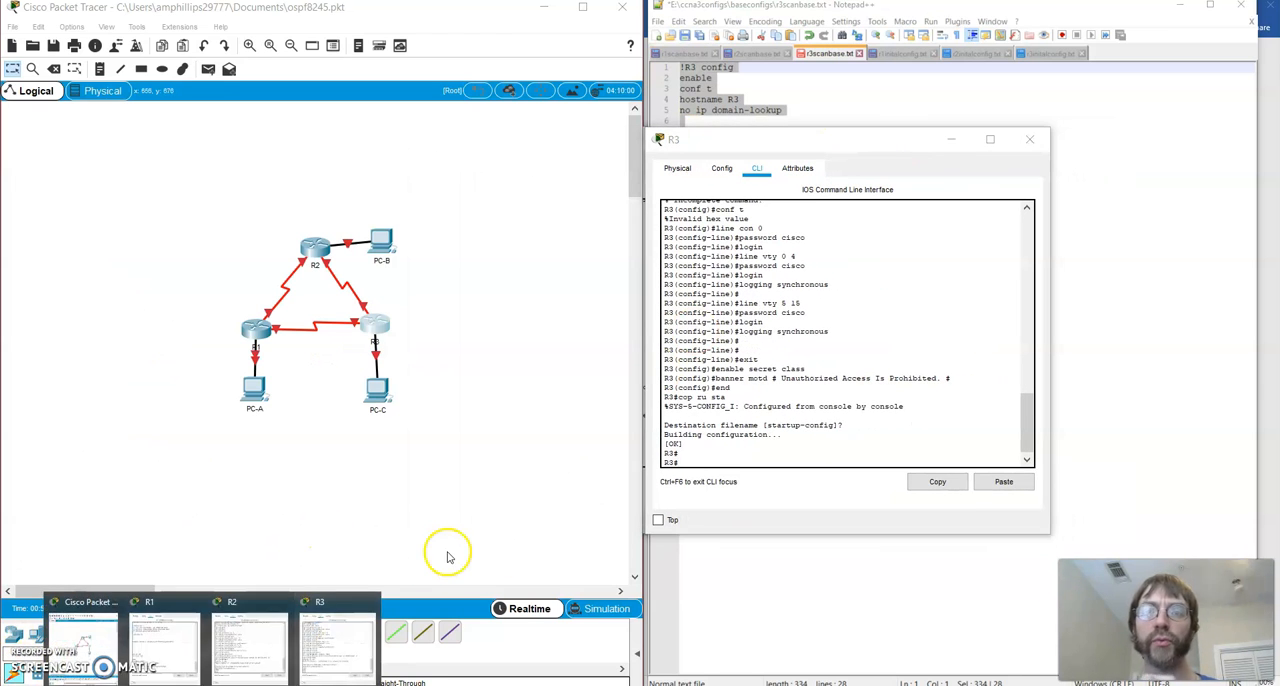
click(251, 650)
drag(720, 153, 512, 152)
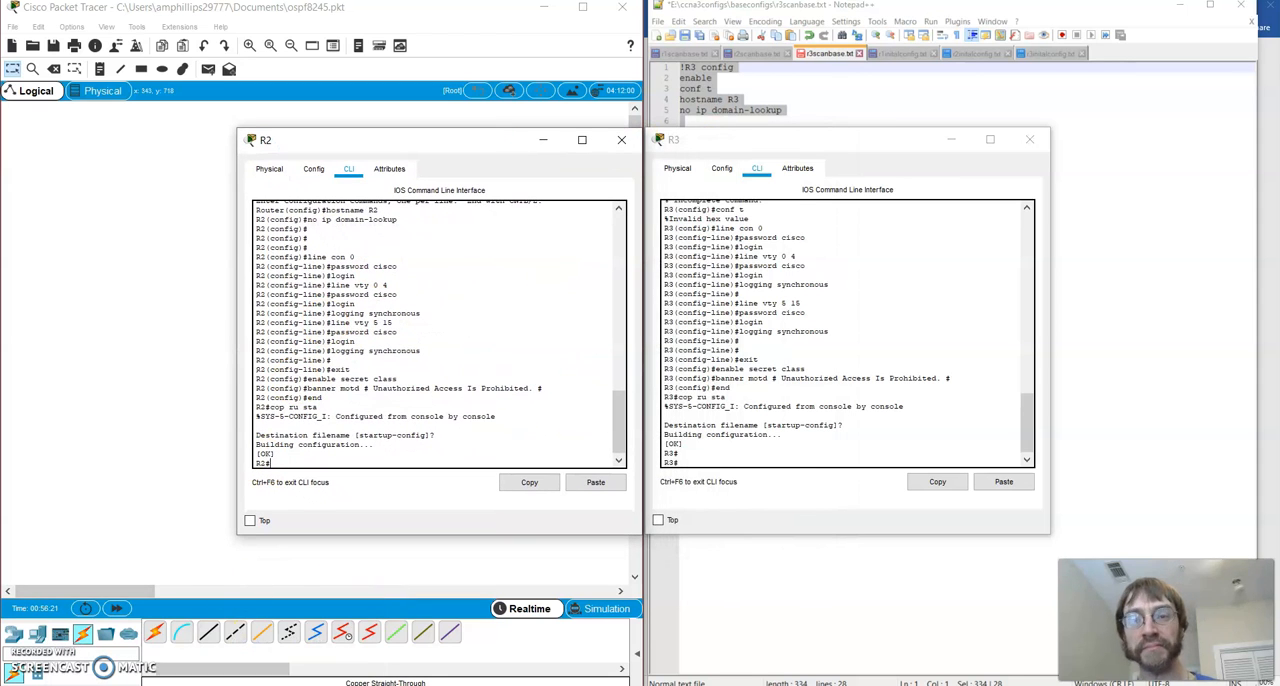
click(160, 650)
drag(291, 148, 238, 137)
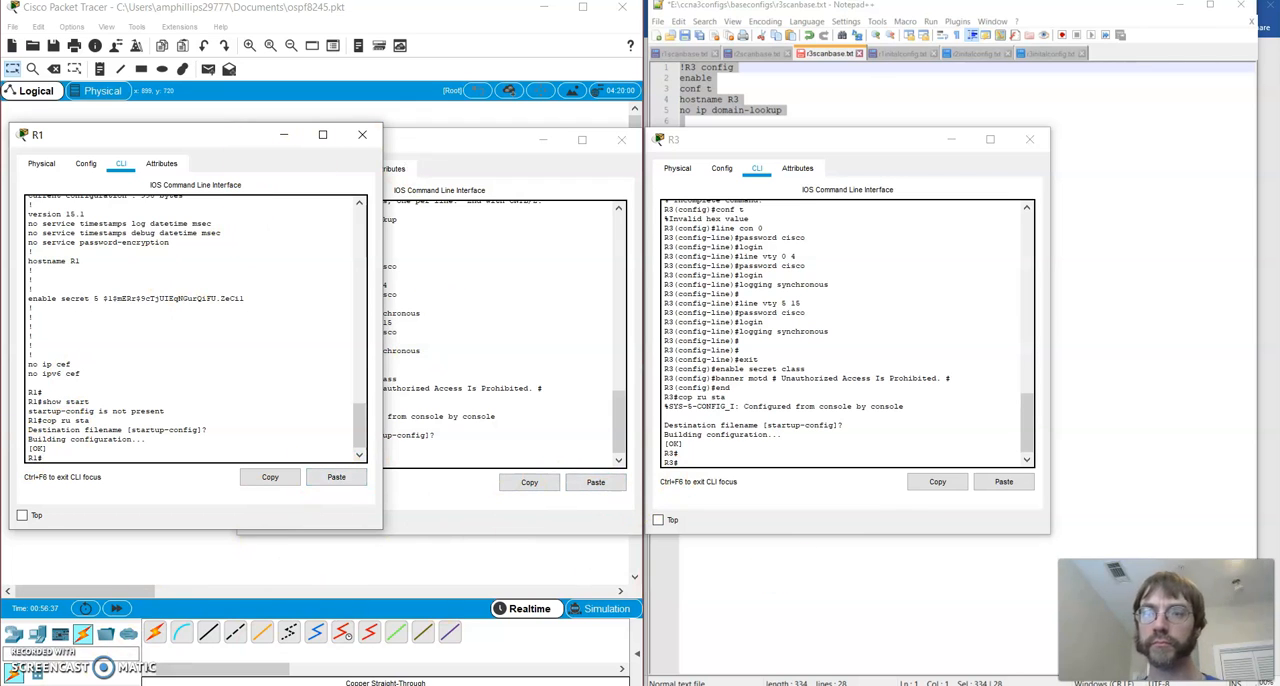
click(394, 637)
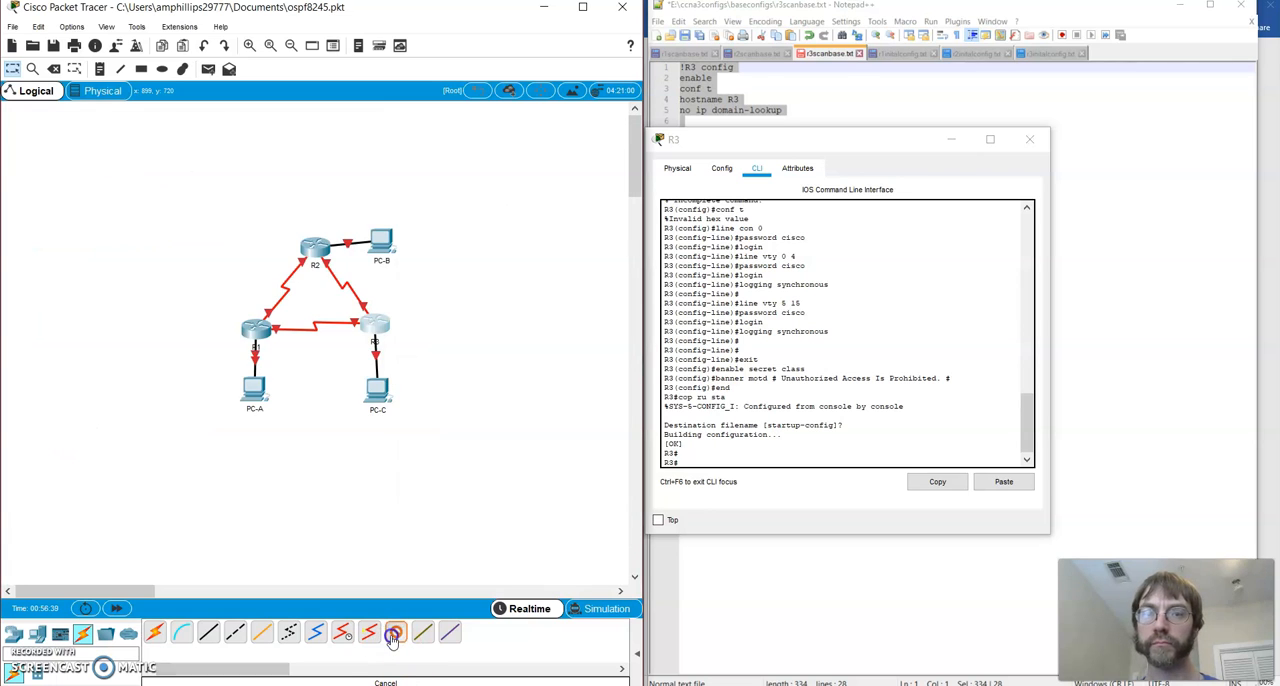